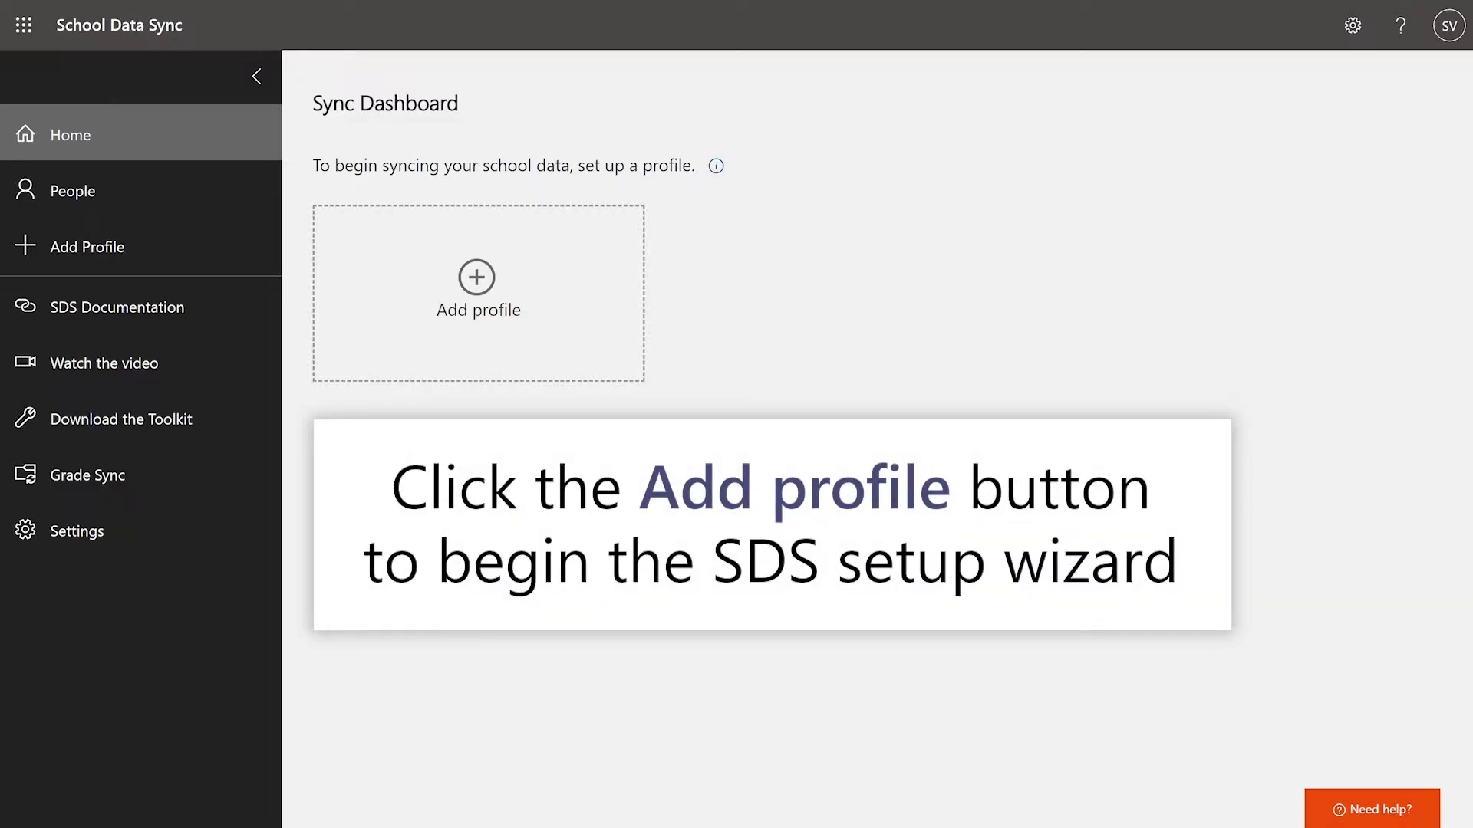
Step: Add a new sync profile and name it Contoso2021
left_click(574, 279)
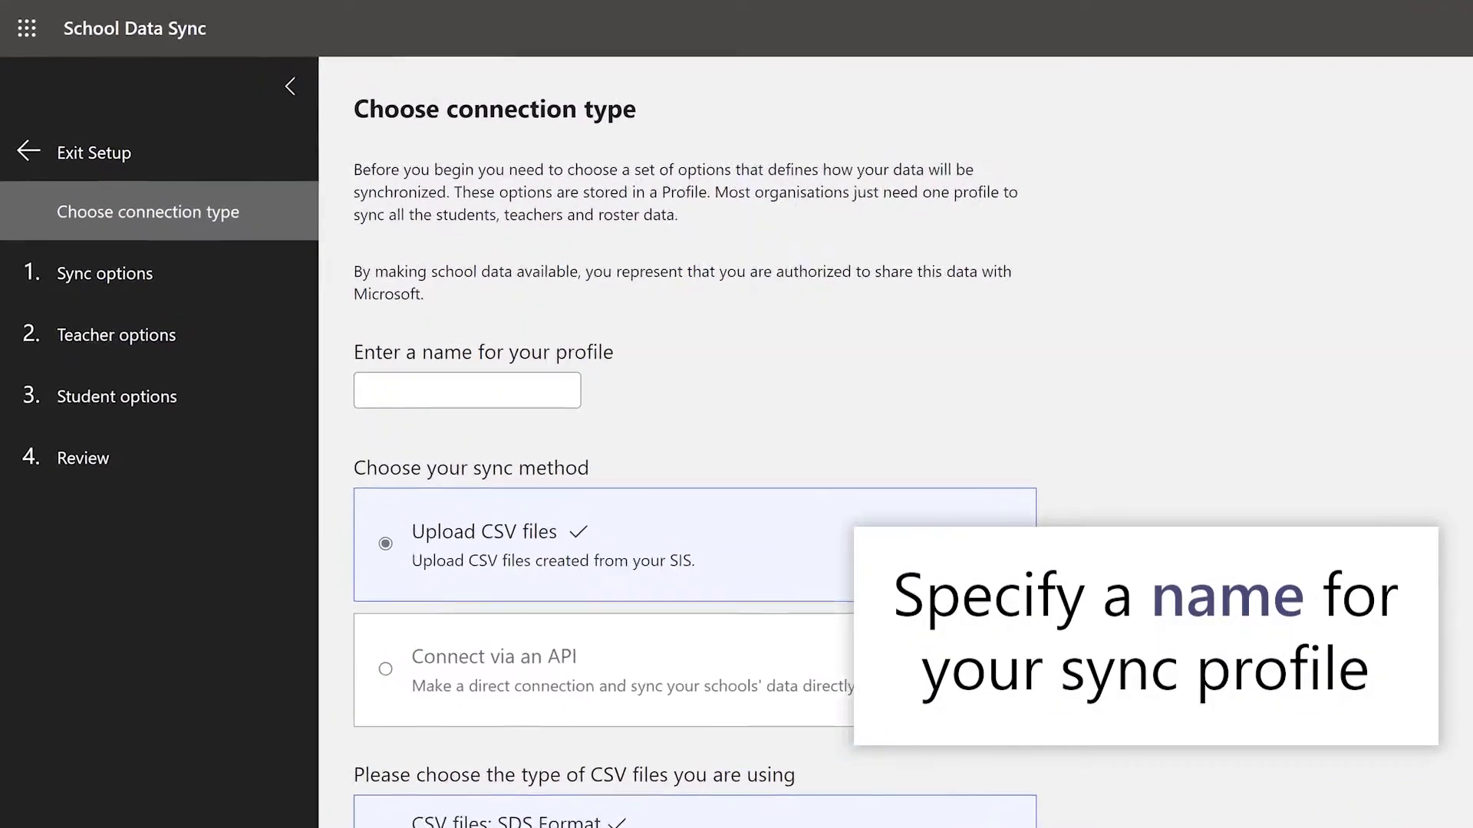
left_click(639, 535)
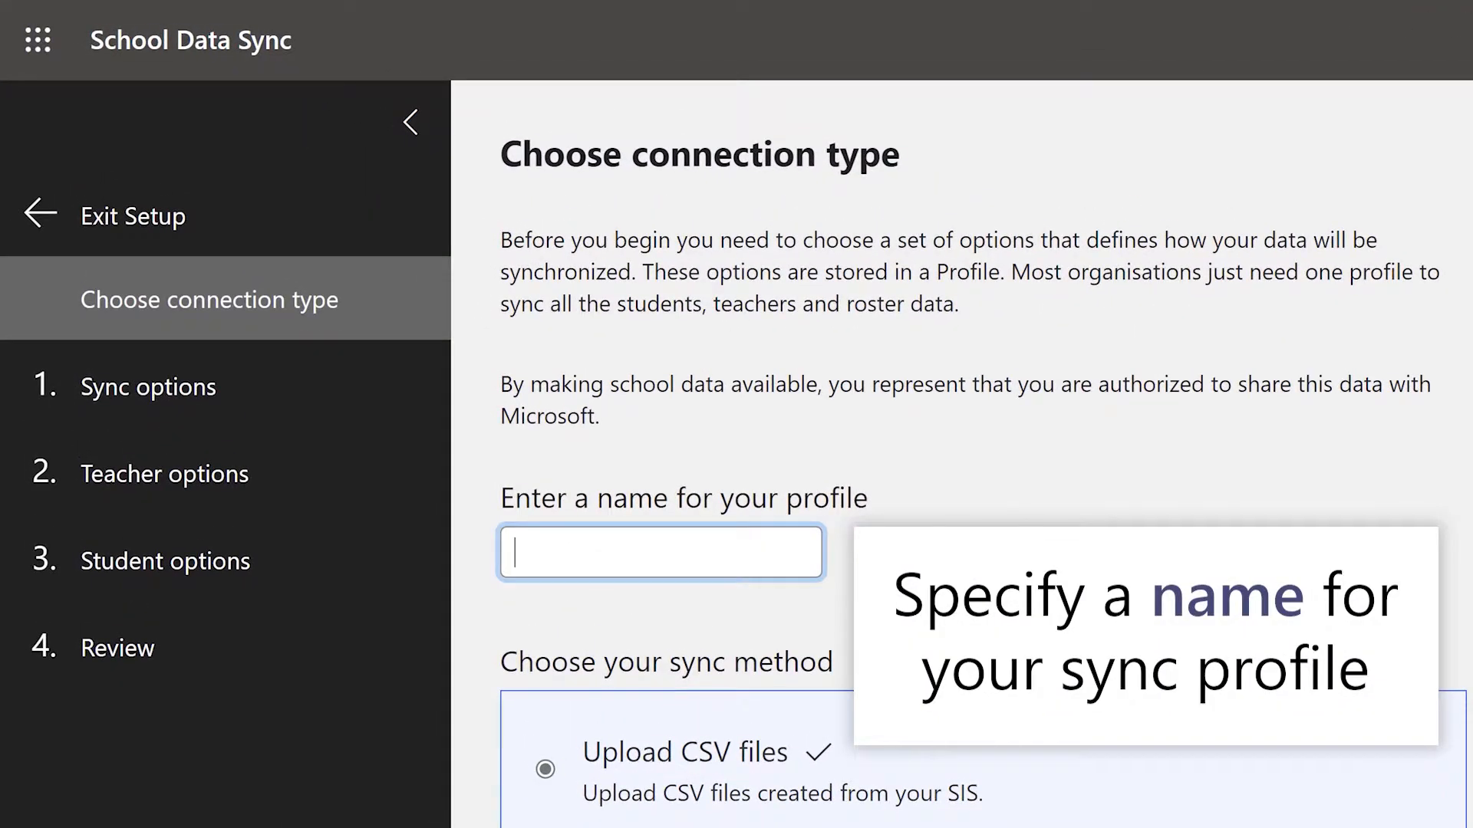
type("Contoso20")
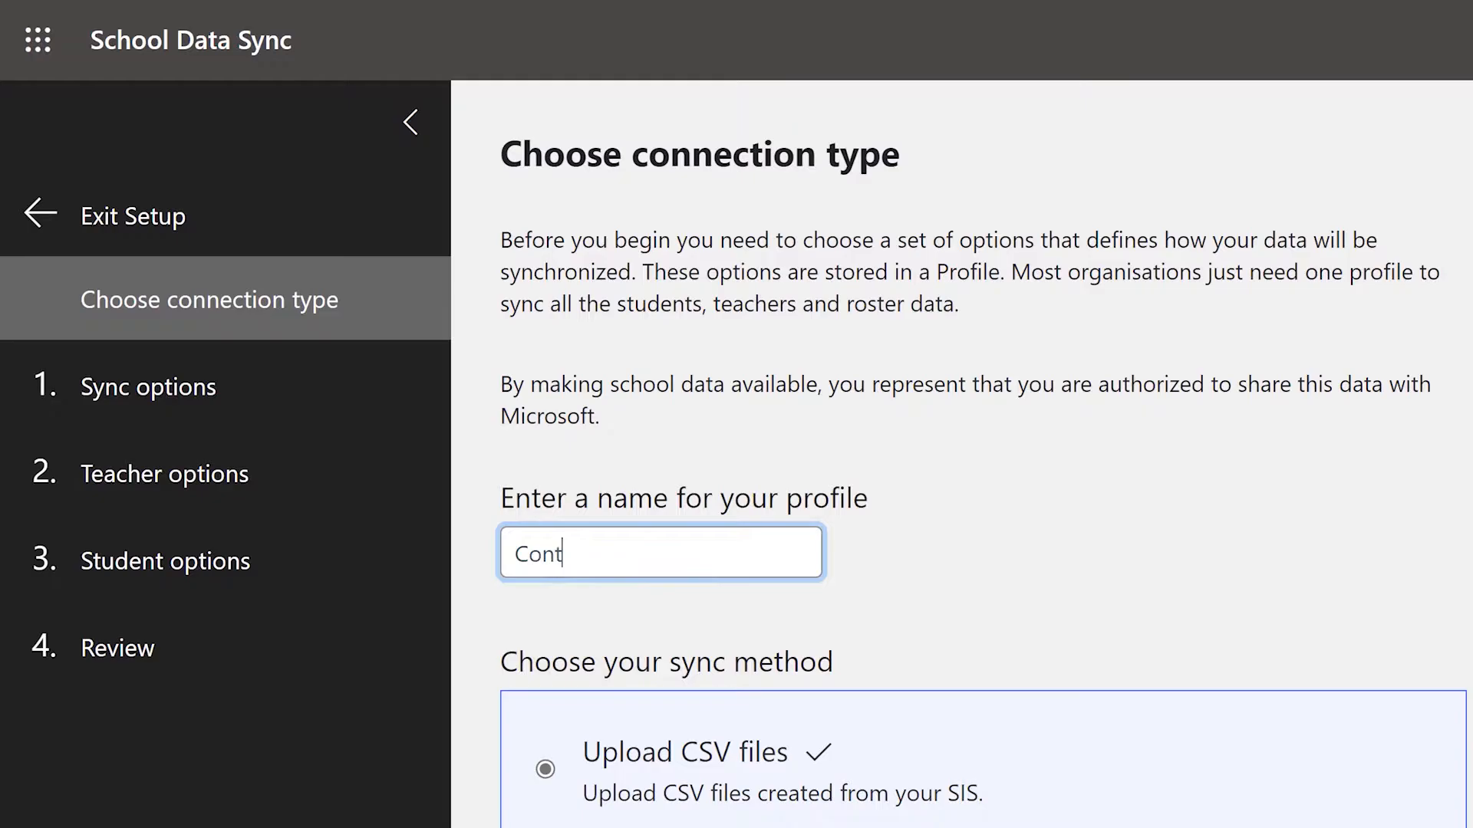
type("21")
key("Tab")
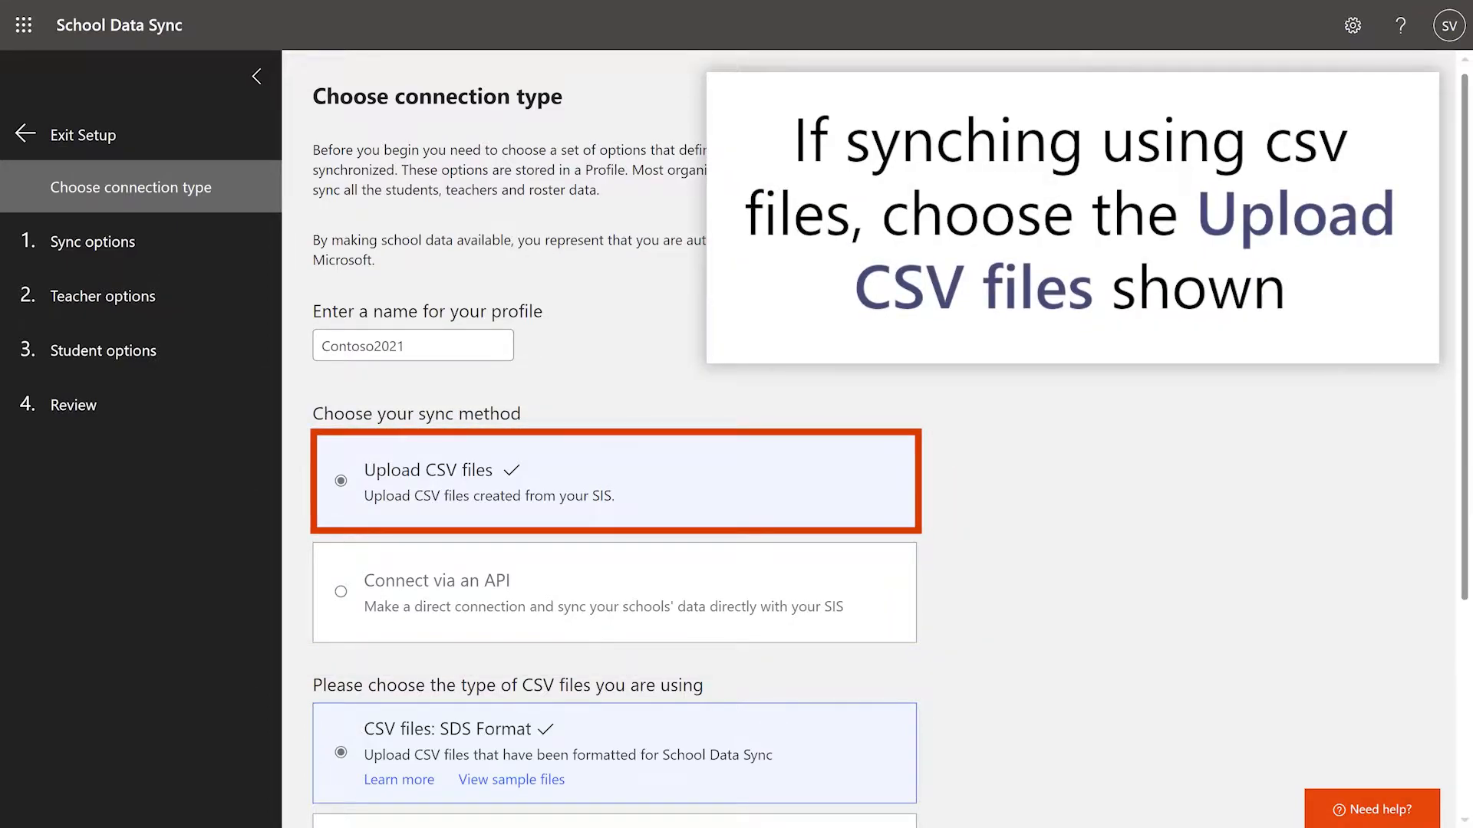
Step: Choose the Clever format for the CSV files and start the profile setup
scroll(882, 445, "down", 2)
scroll(882, 445, "down", 4)
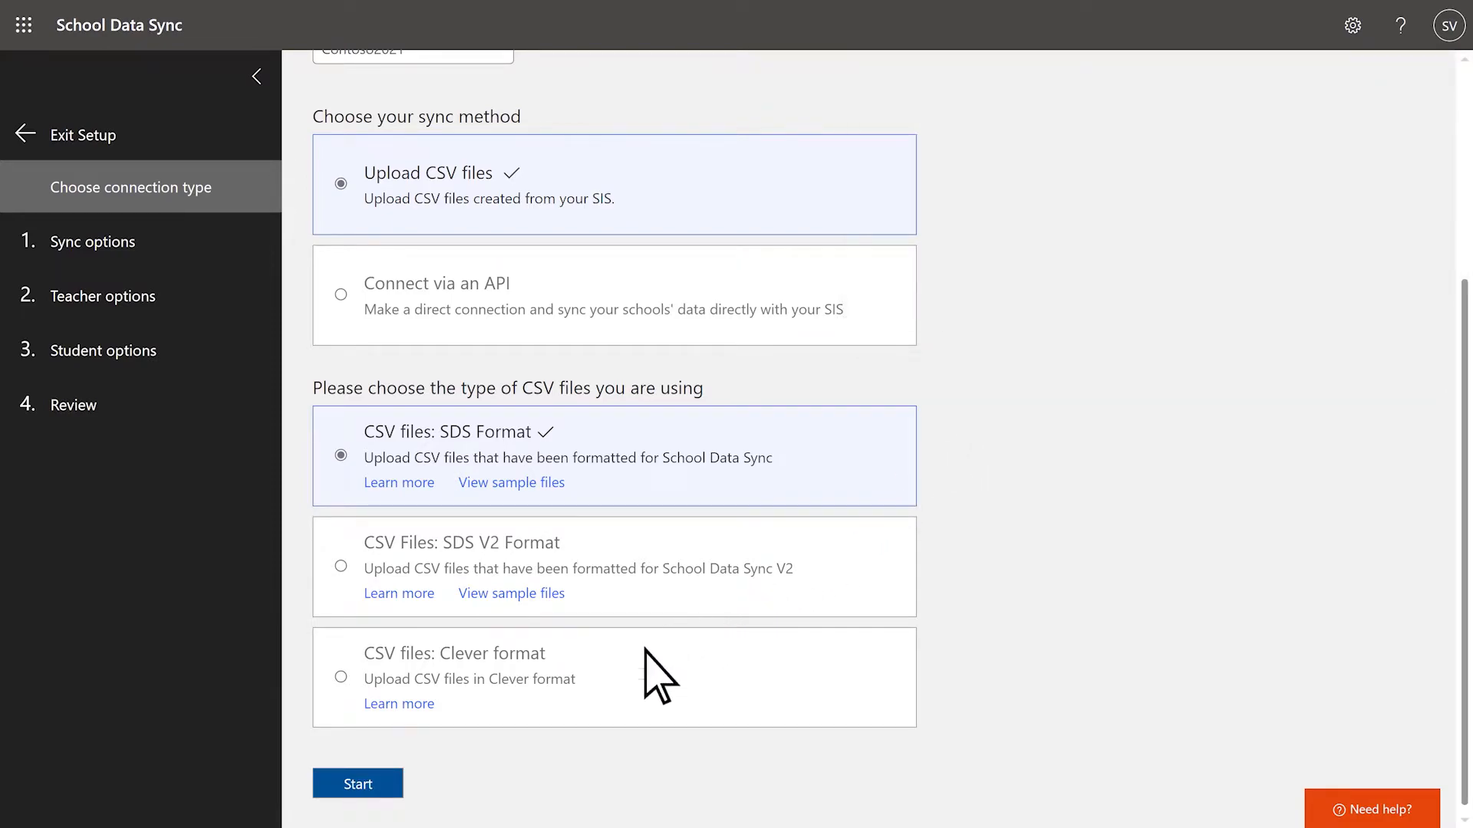
left_click(587, 723)
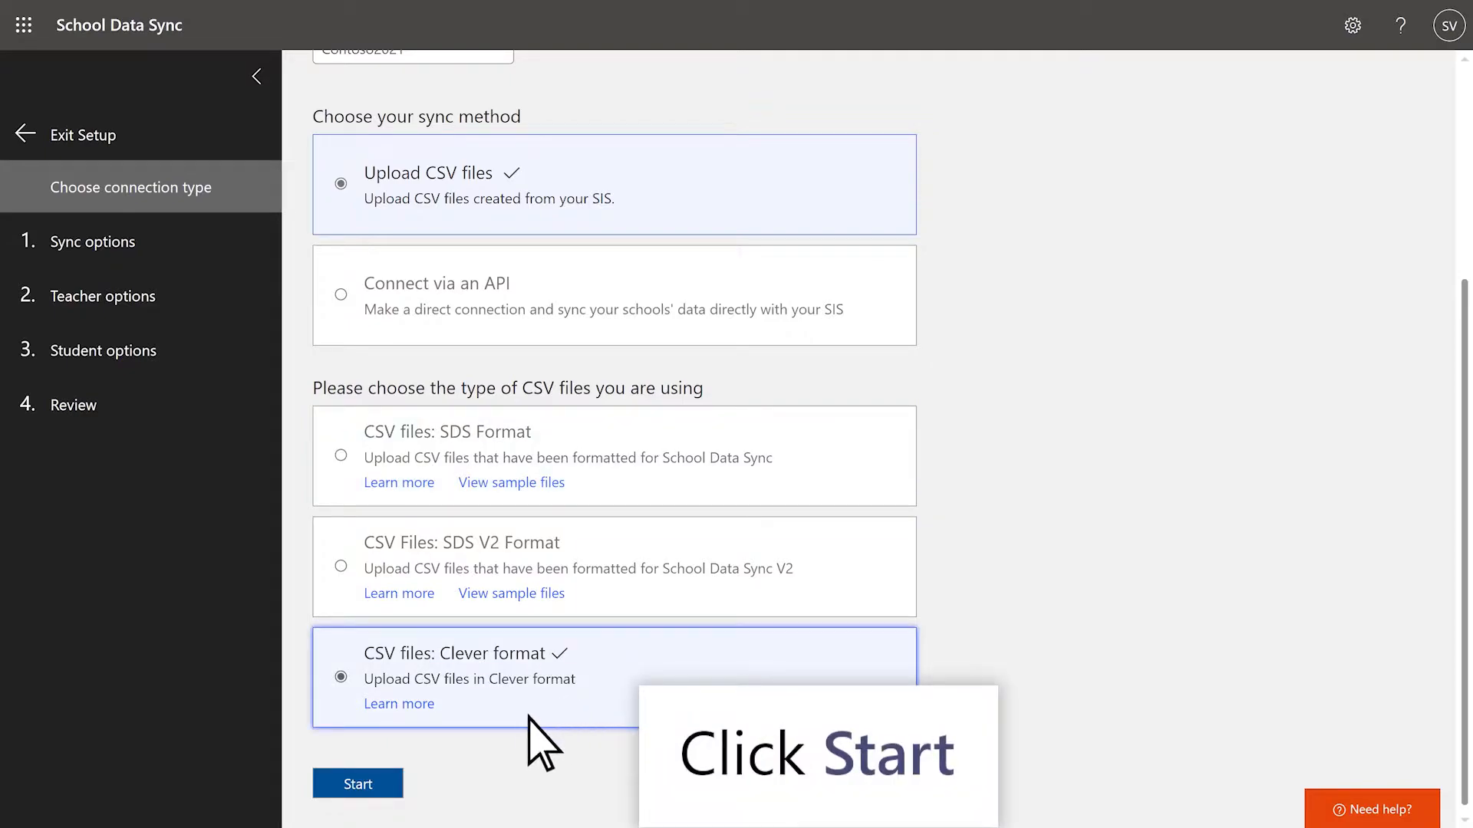
left_click(384, 779)
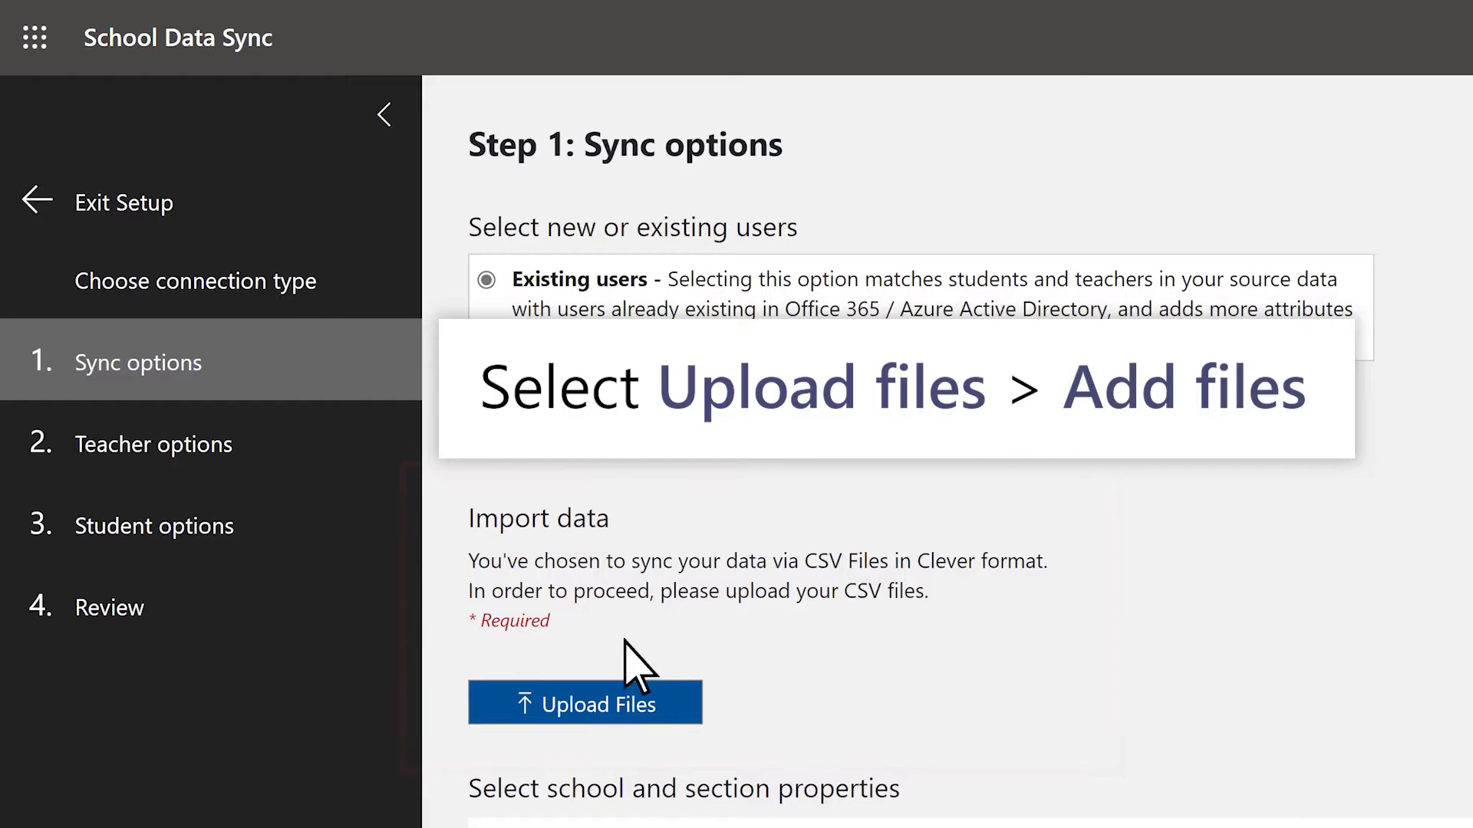
Step: Upload enrollments.csv, schools.csv, sections.csv, students.csv and teachers.csv from the Temp folder on drive C as the import data
left_click(554, 715)
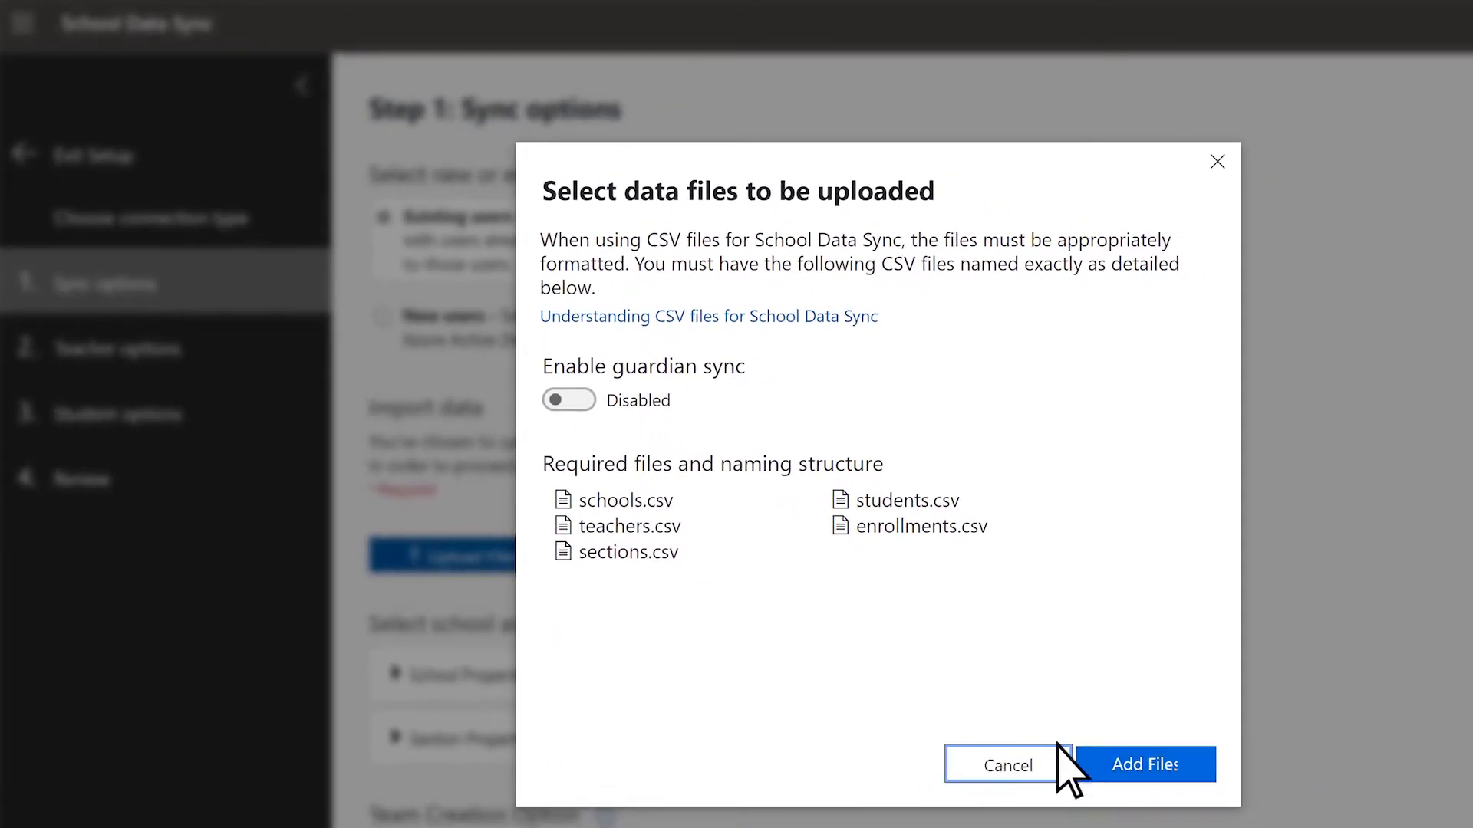
left_click(1179, 761)
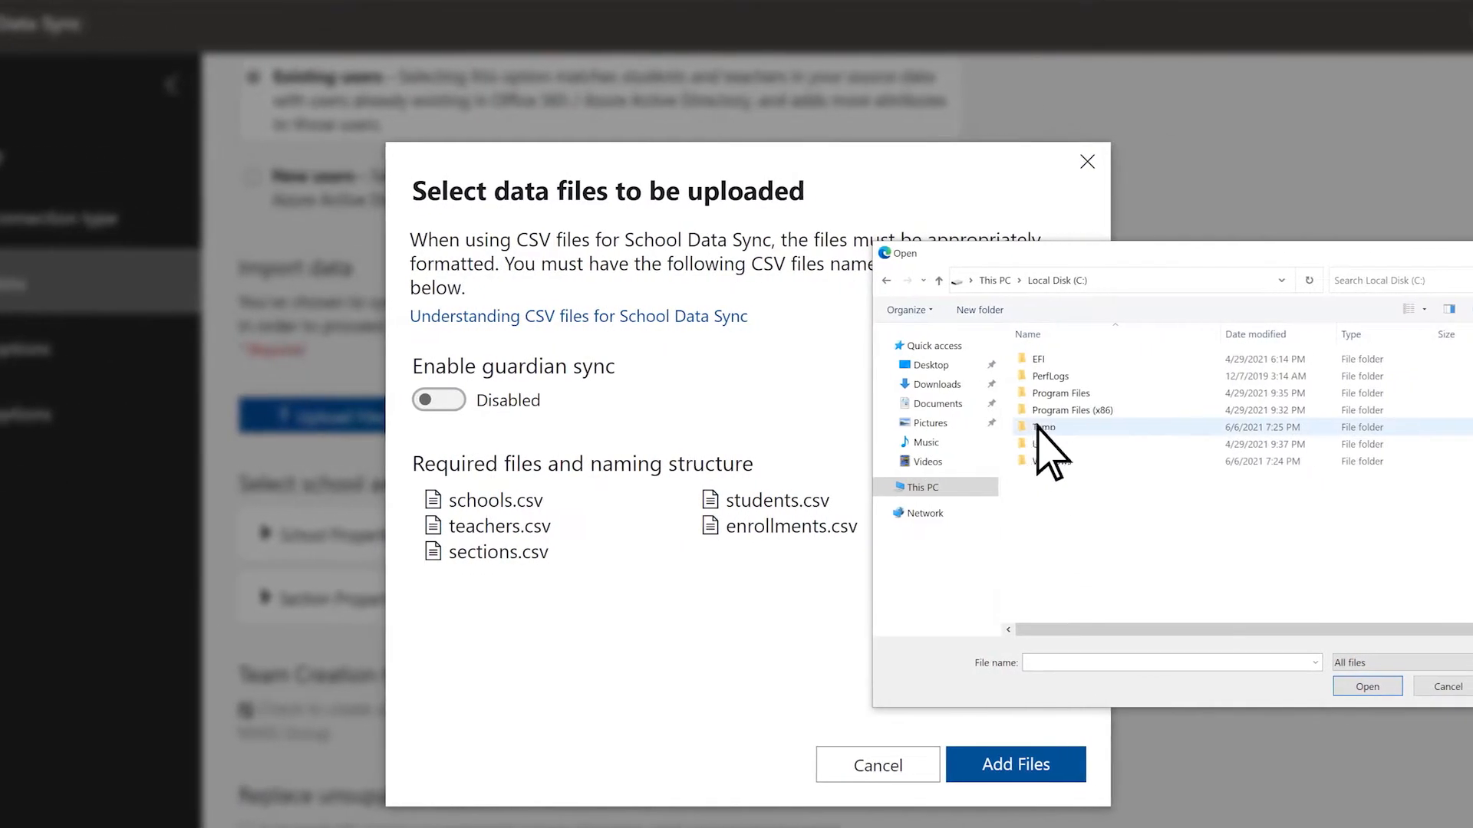
double_click(1038, 428)
left_click_drag(992, 456, 1428, 354)
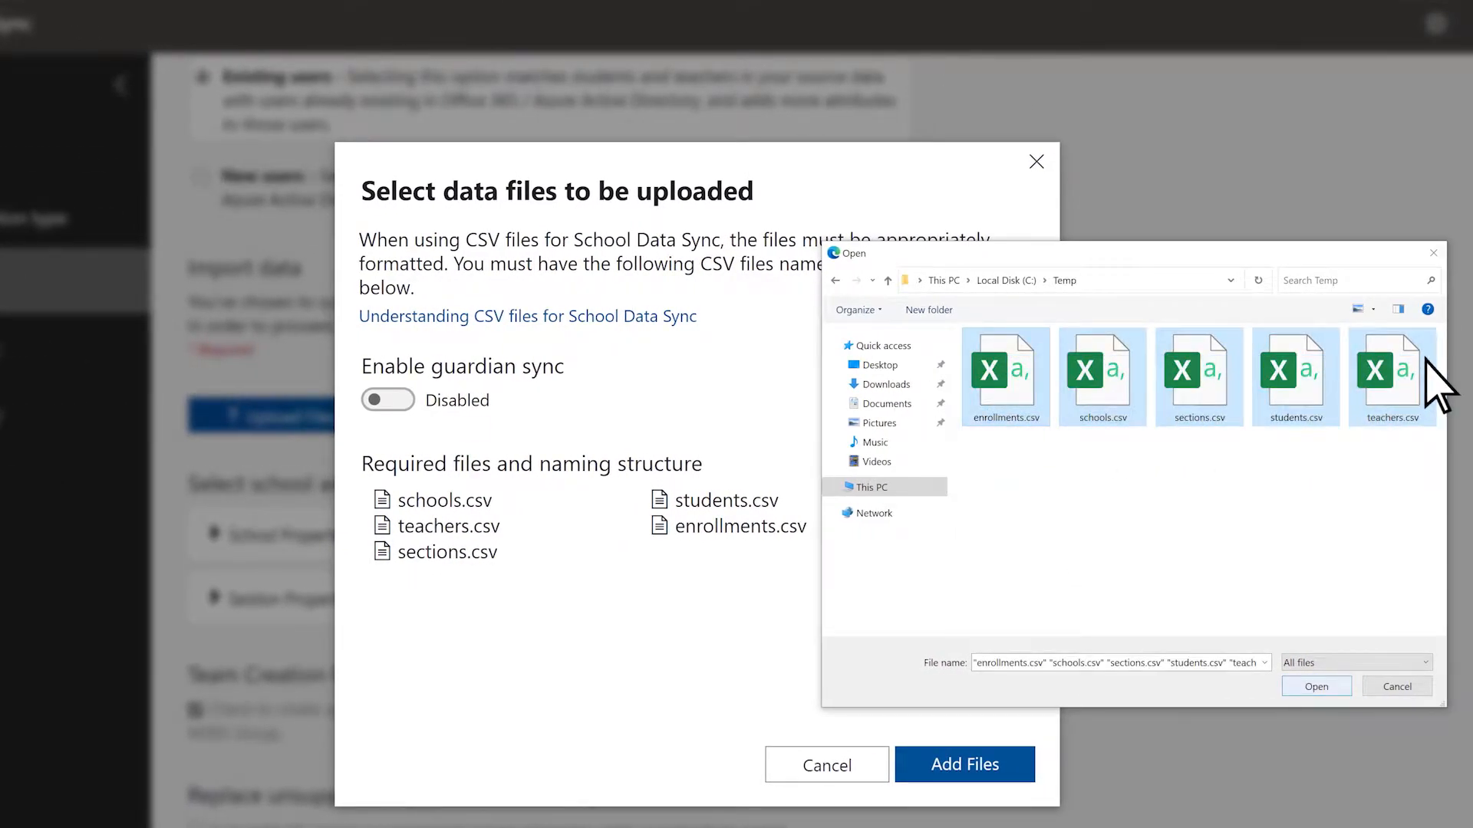
left_click(1333, 685)
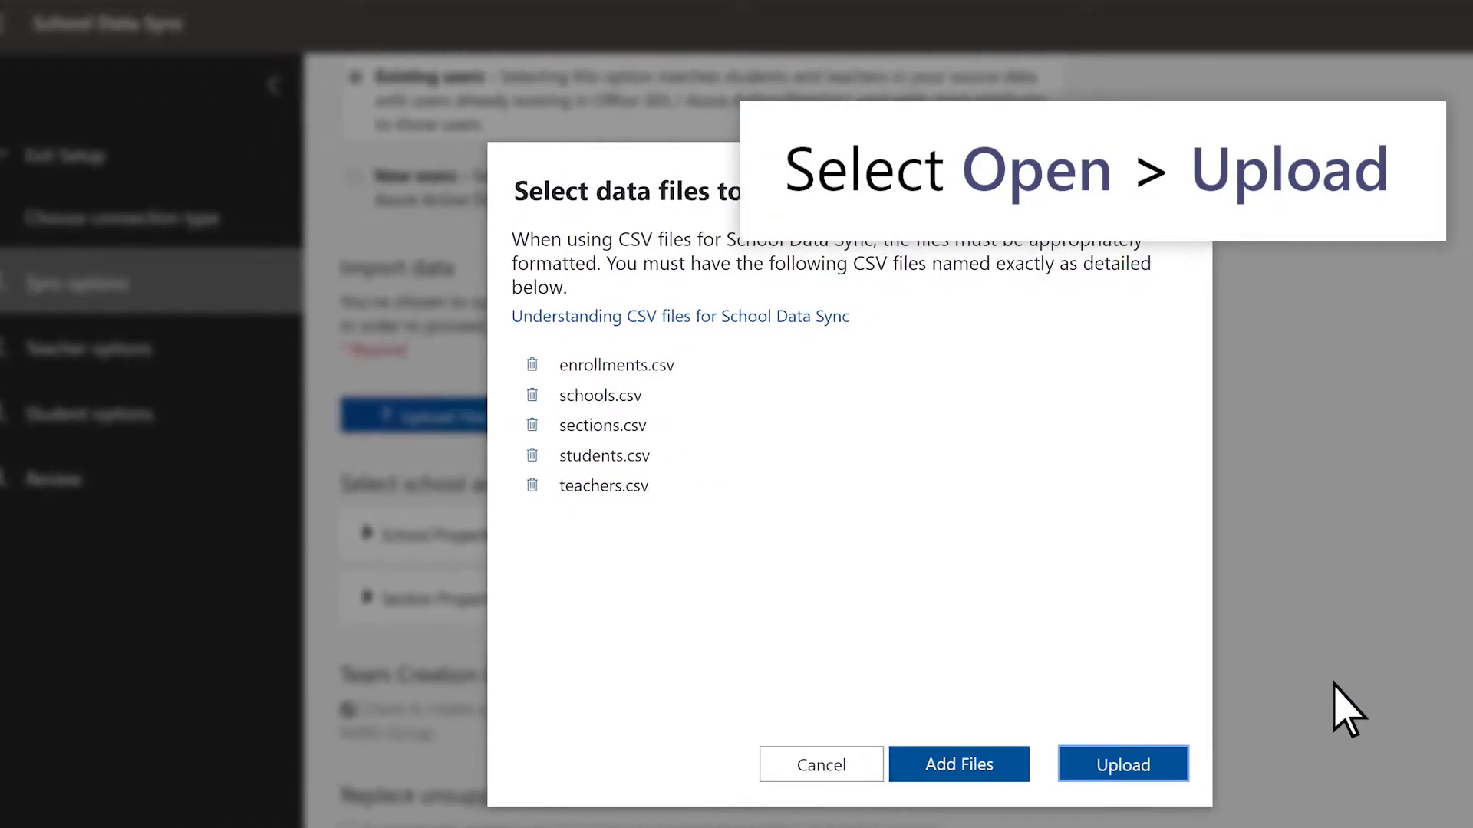
left_click(1193, 763)
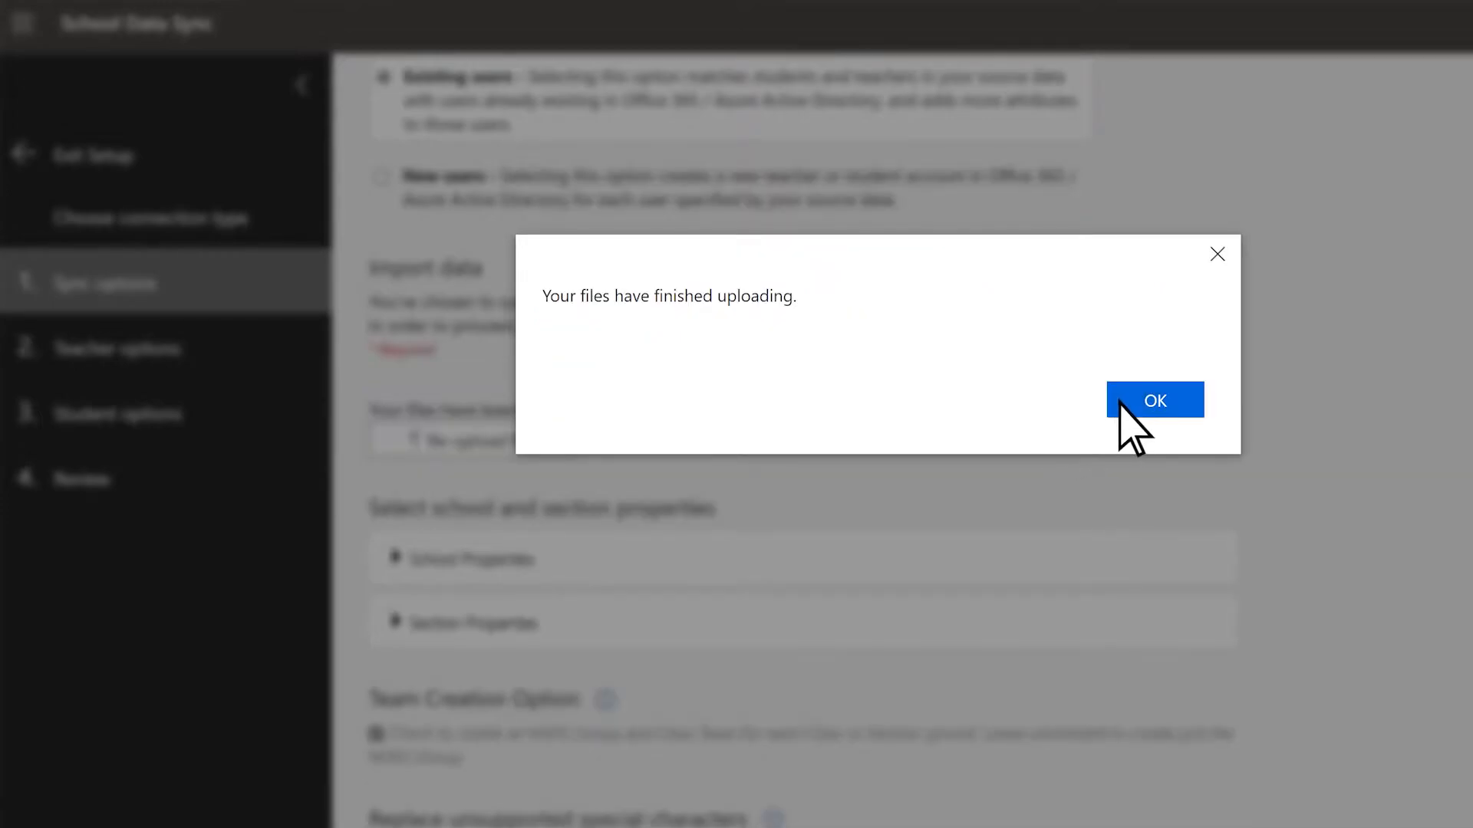
left_click(1126, 405)
Step: Expand the school and section properties and examine which attributes and sync options are selected
scroll(1127, 421, "down", 5)
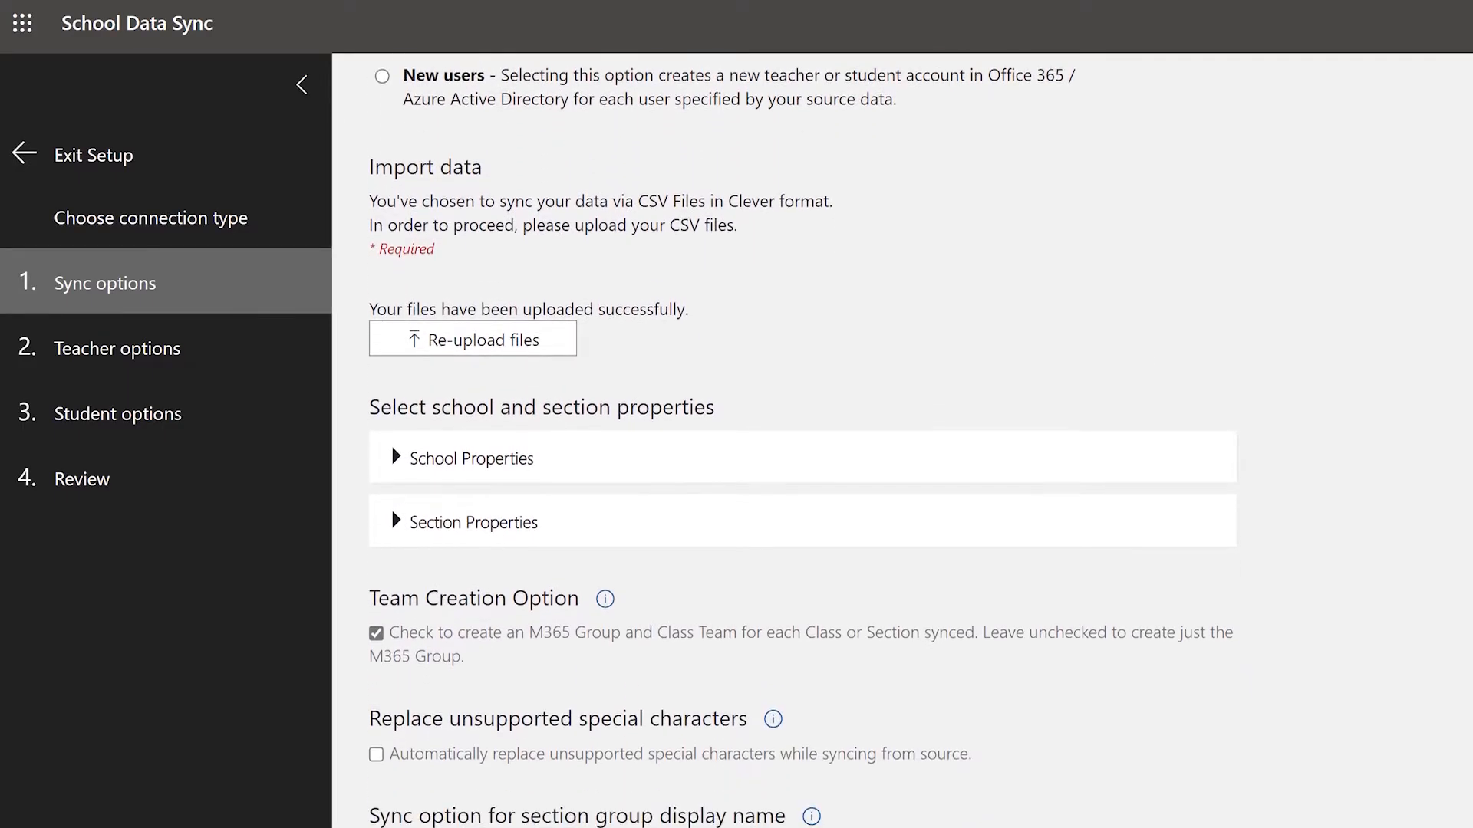
scroll(1128, 421, "down", 2)
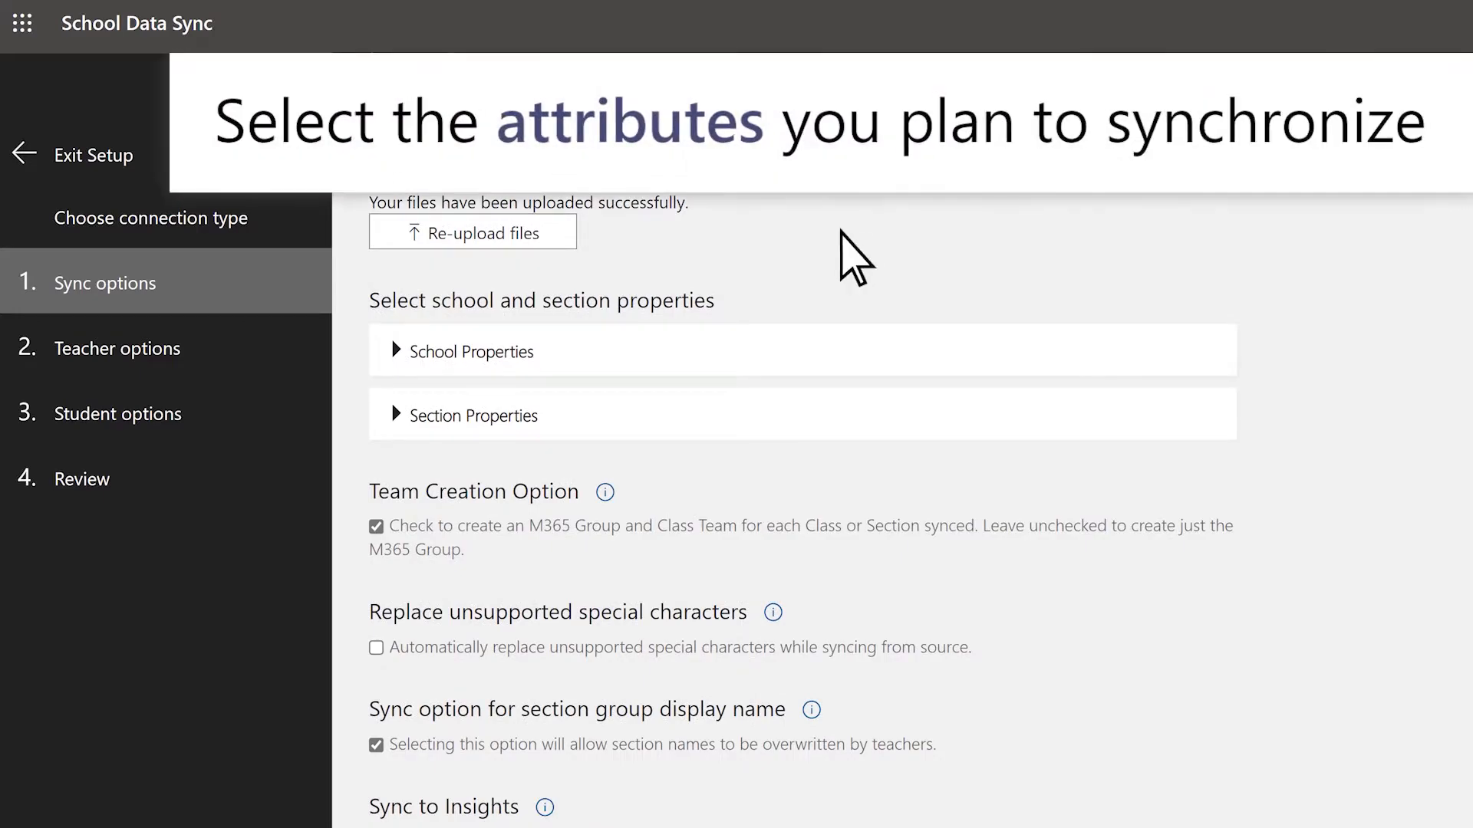
left_click(763, 344)
left_click(754, 669)
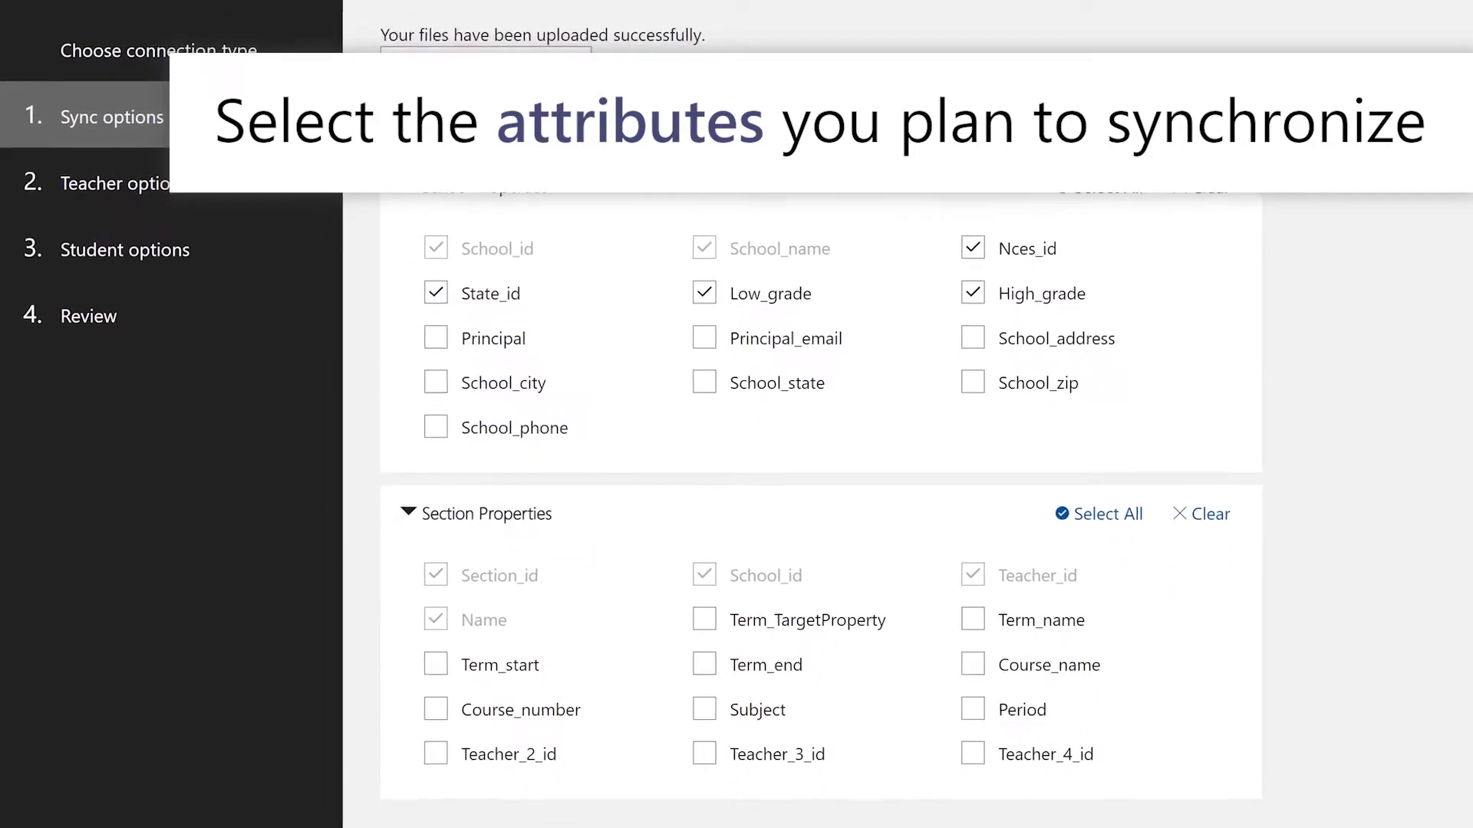
scroll(822, 430, "down", 2)
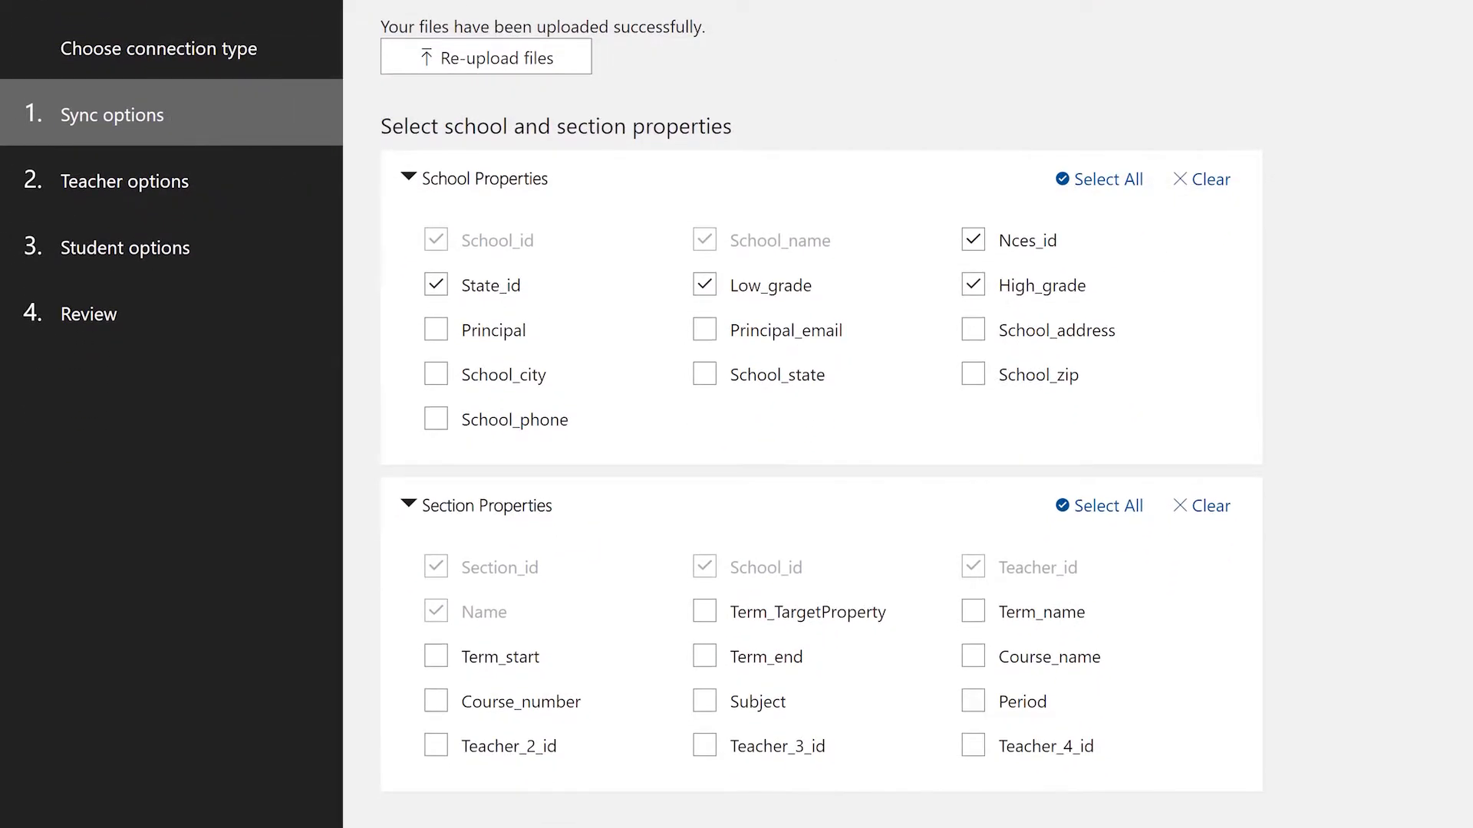
scroll(822, 415, "down", 5)
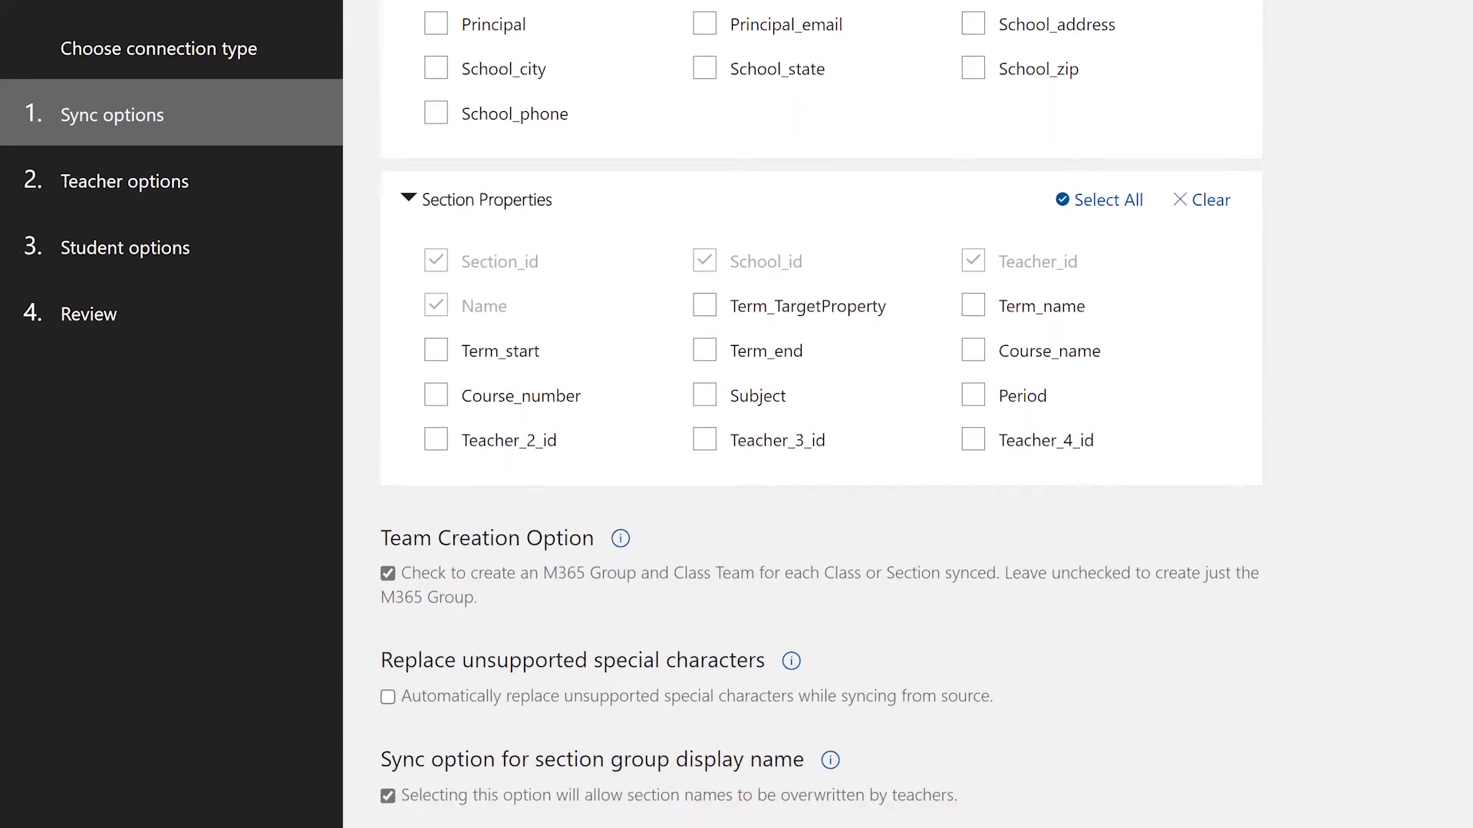
scroll(821, 414, "down", 4)
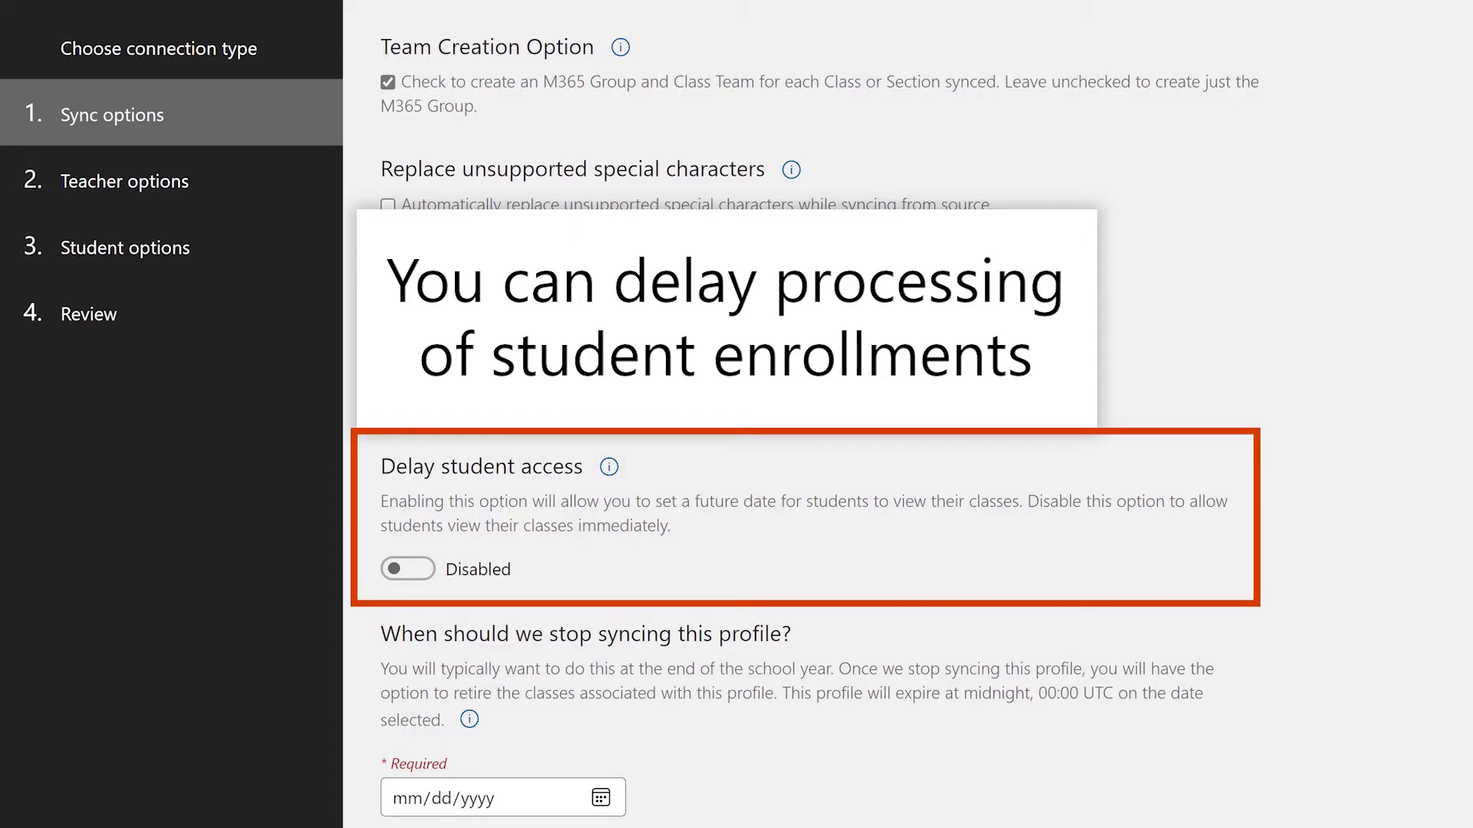
Step: Try delaying student access until 08/31/2021, and turn the delay off again
scroll(805, 418, "down", 2)
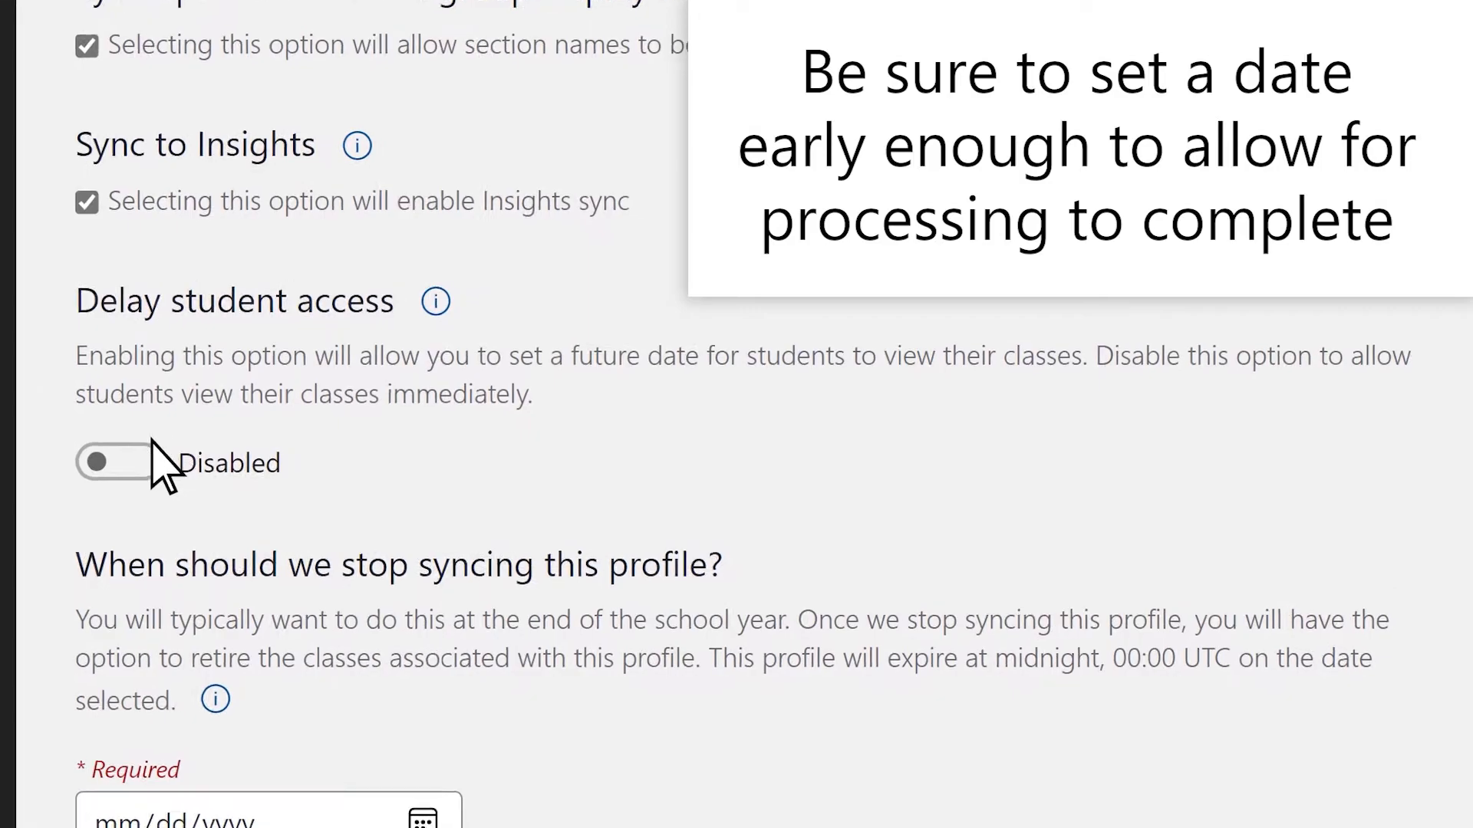
left_click(336, 461)
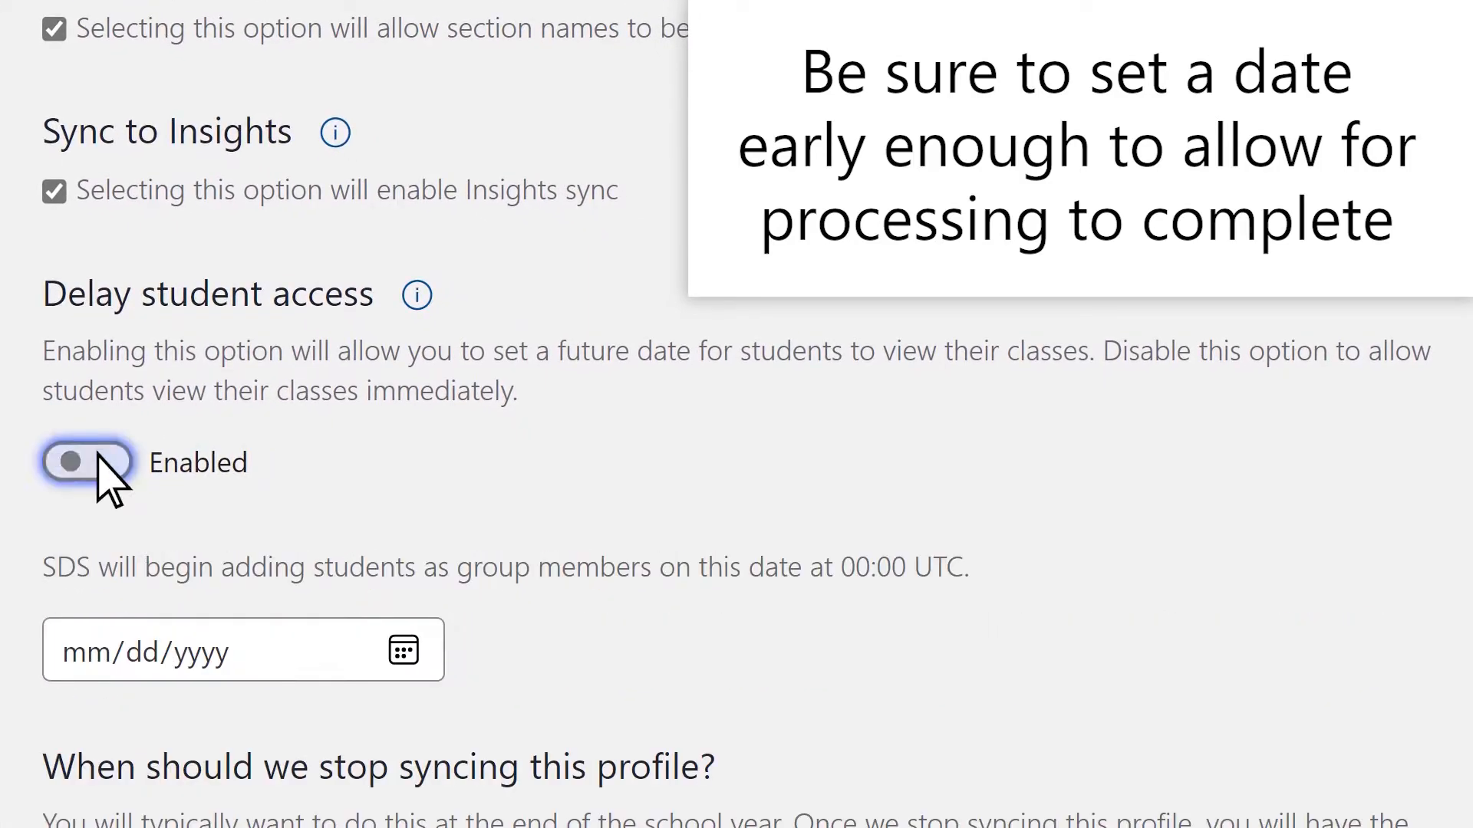
left_click(98, 652)
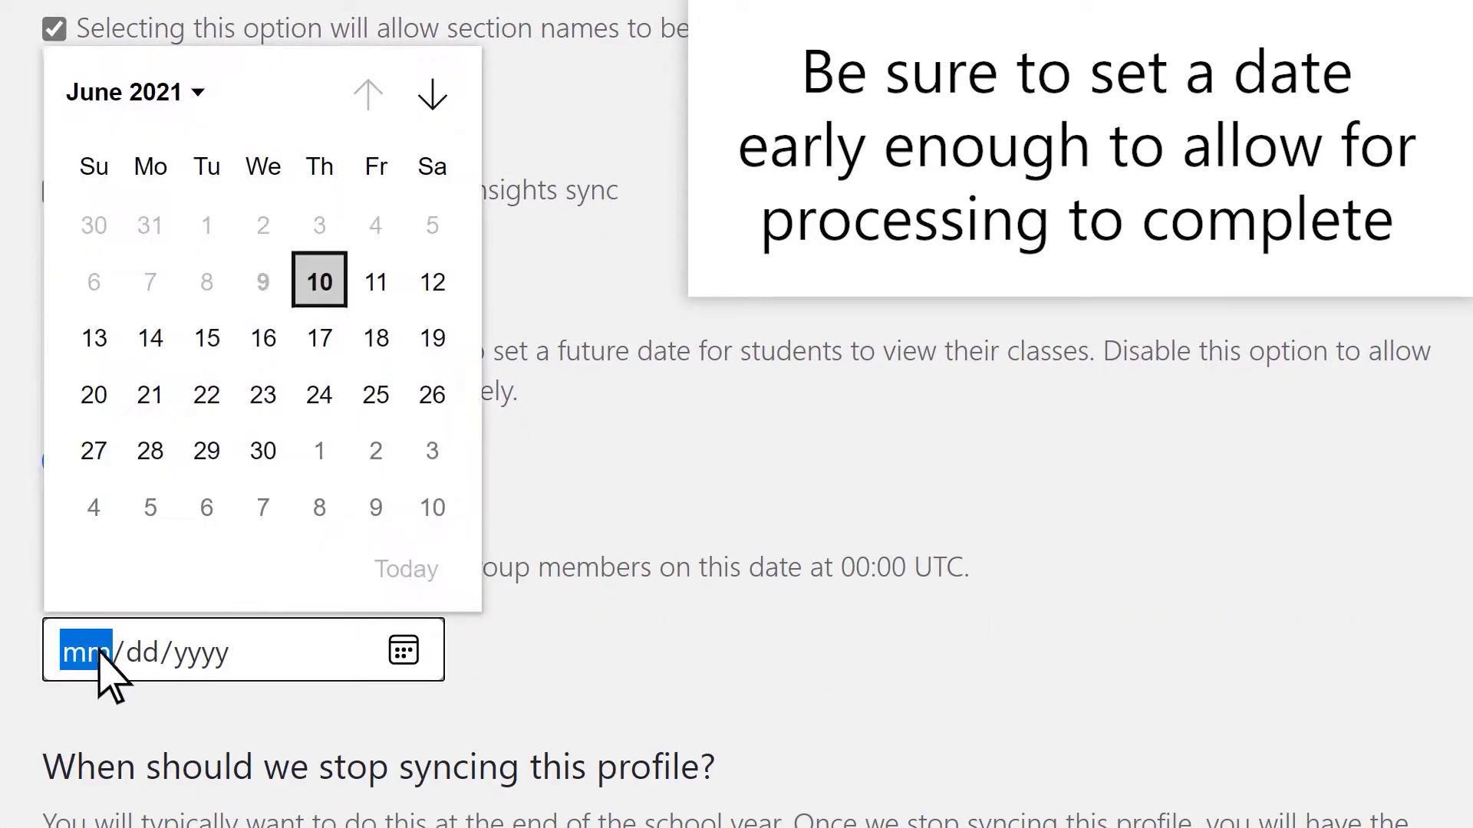
left_click(432, 93)
left_click(432, 94)
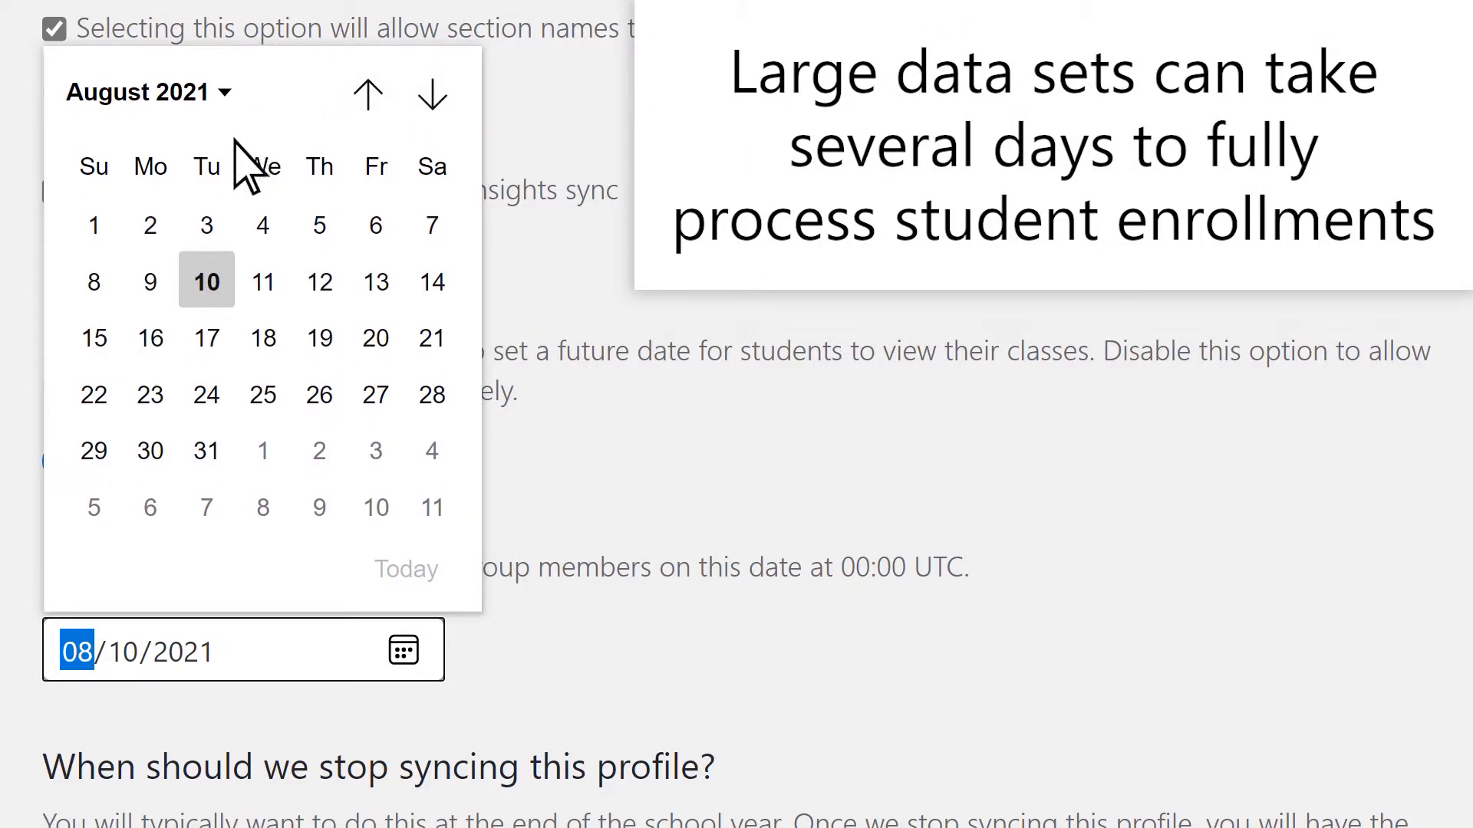
left_click(206, 452)
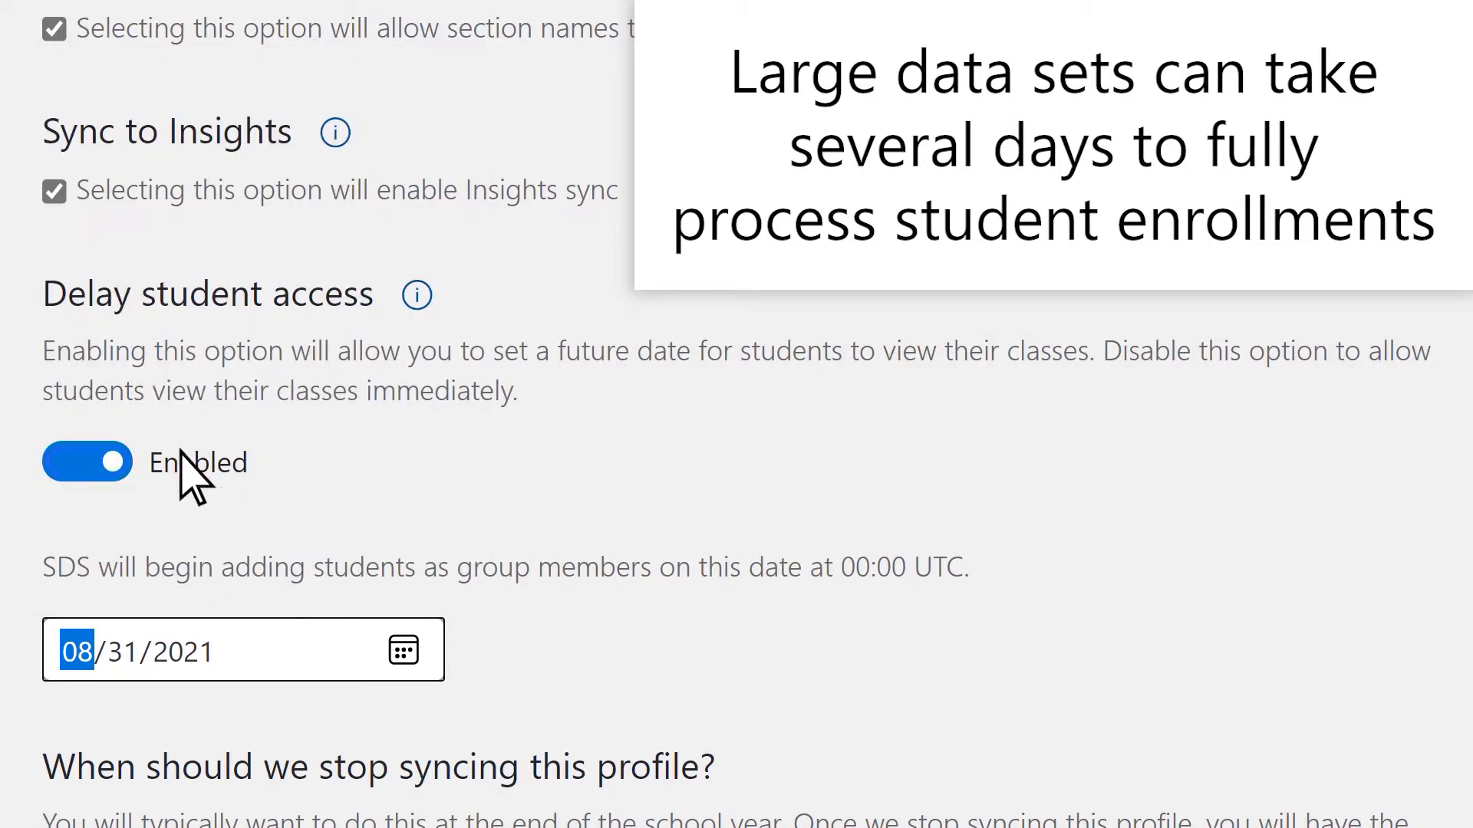
left_click(87, 462)
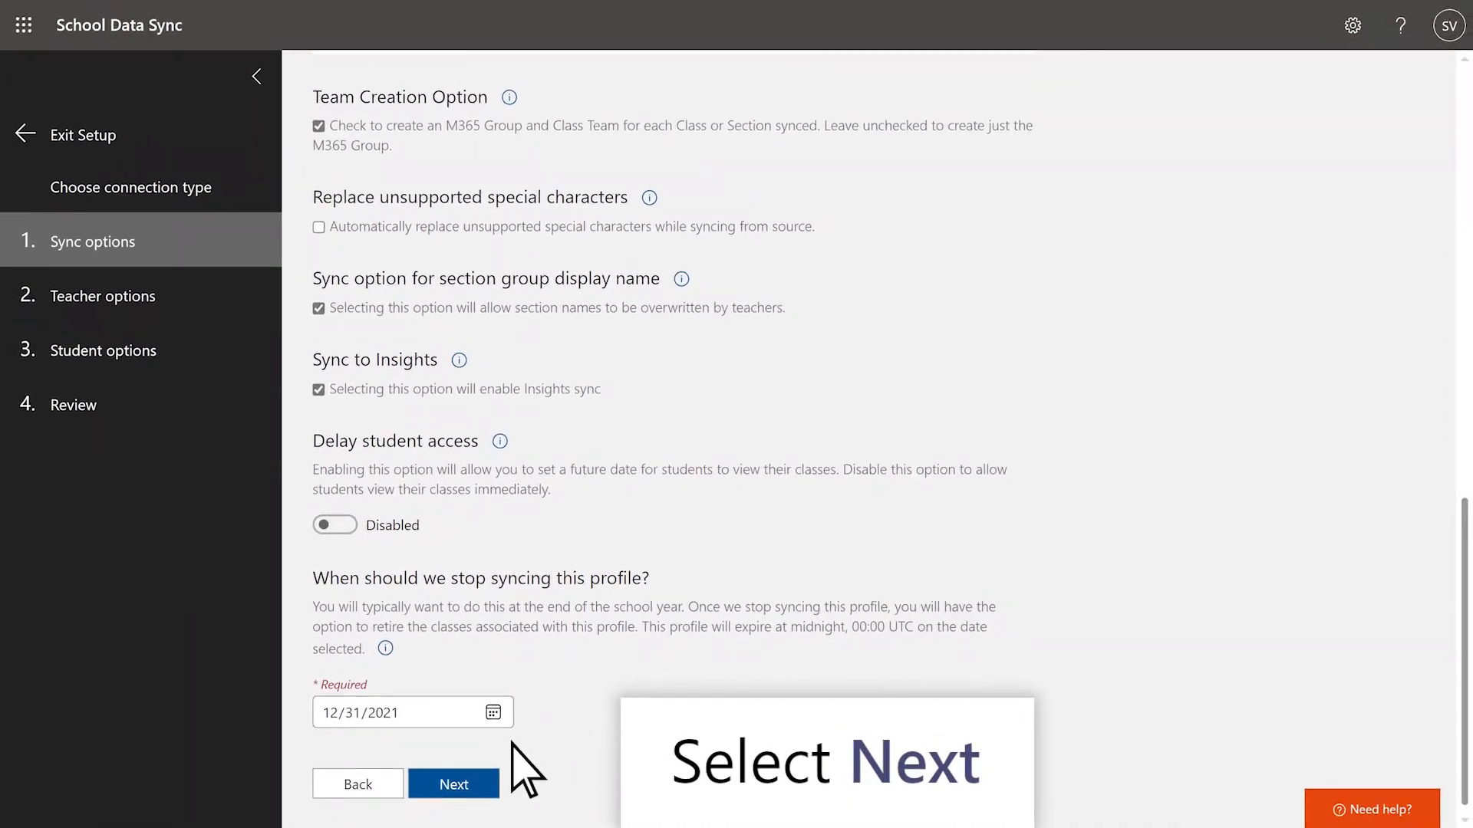
Step: Continue to the teacher options and keep Username matched to userPrincipalName with no domain suffix
left_click(481, 787)
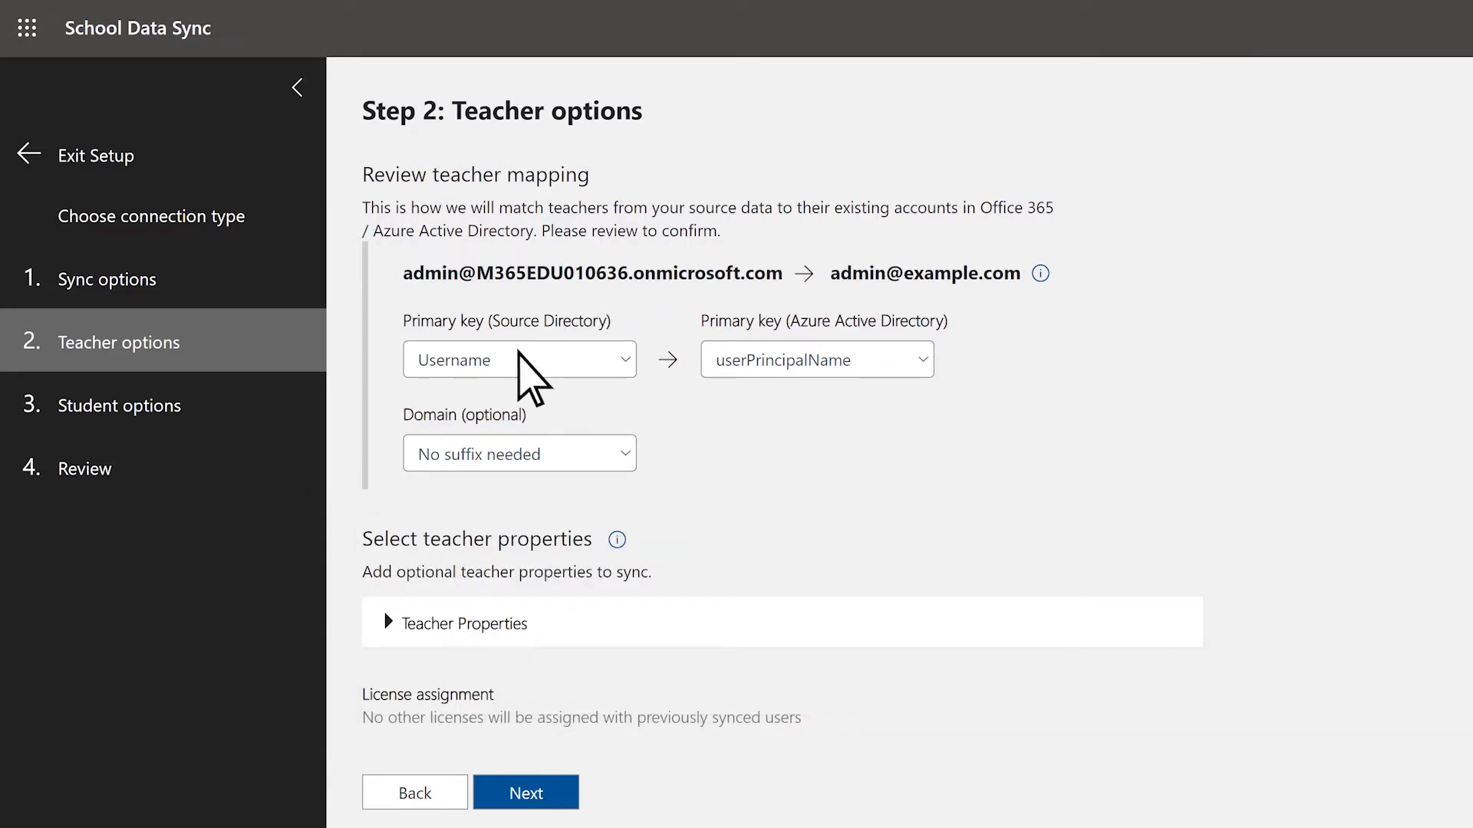
left_click(515, 354)
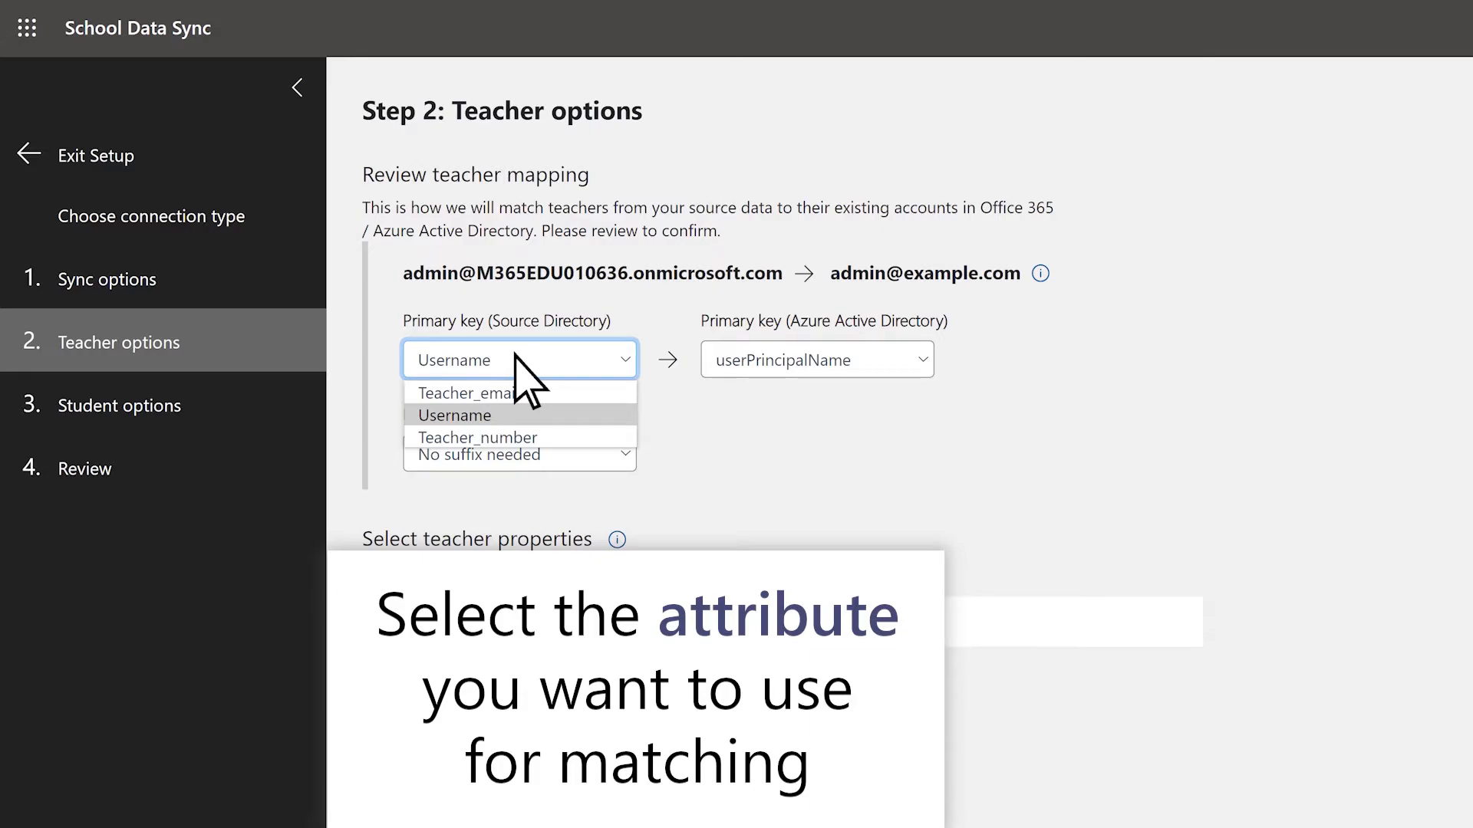
left_click(516, 356)
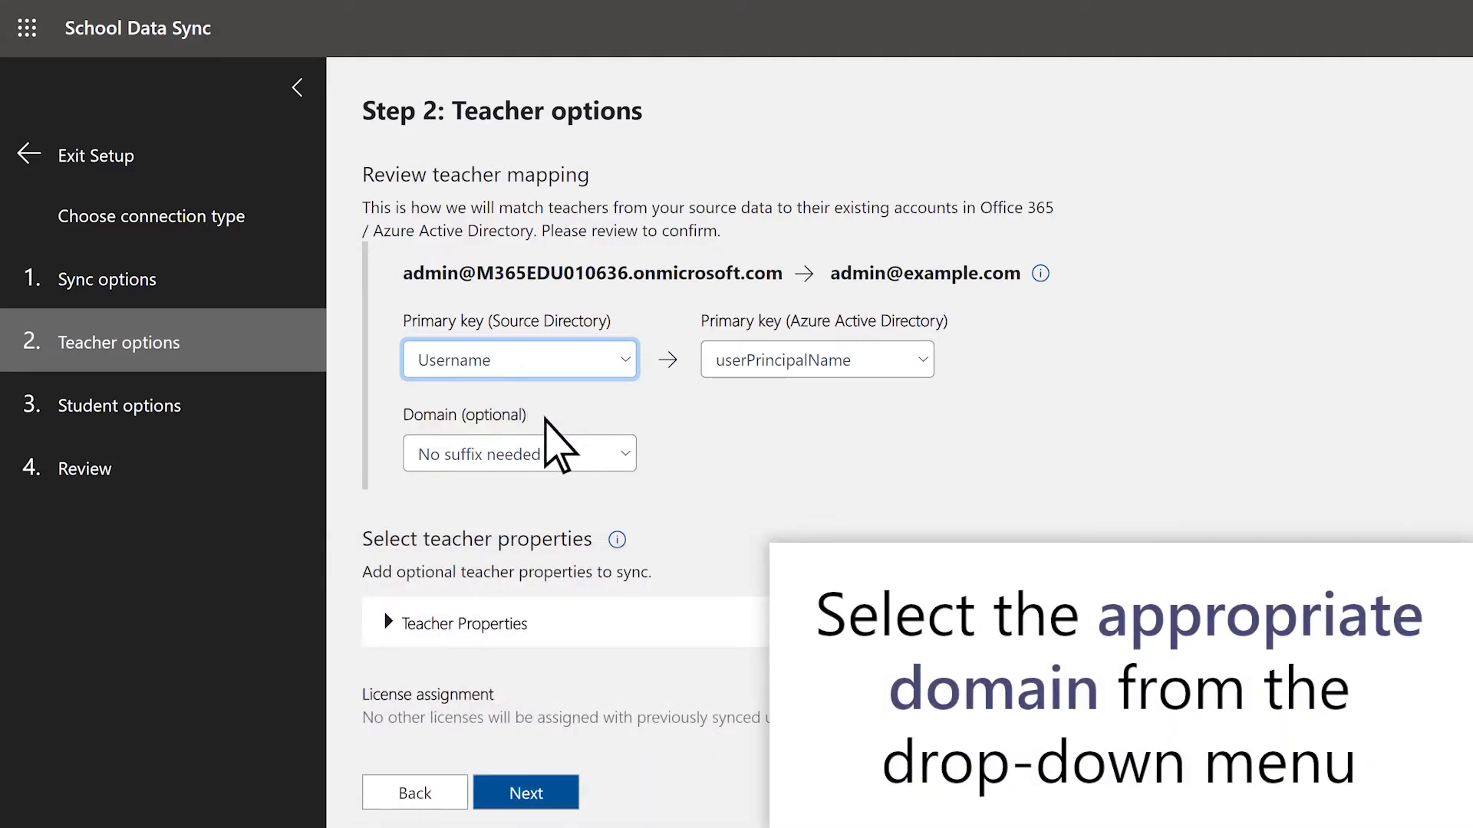
left_click(562, 454)
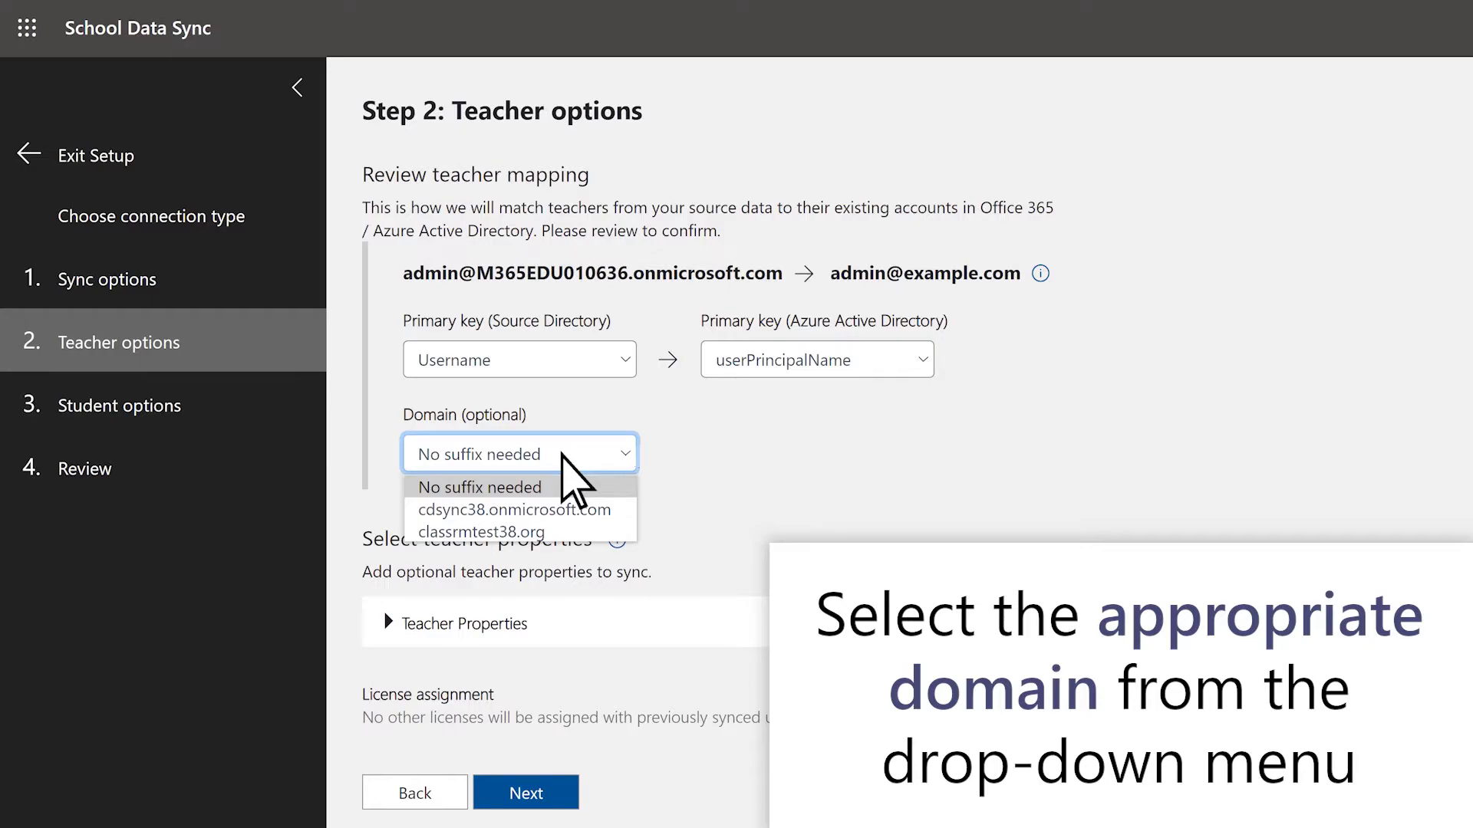
left_click(564, 455)
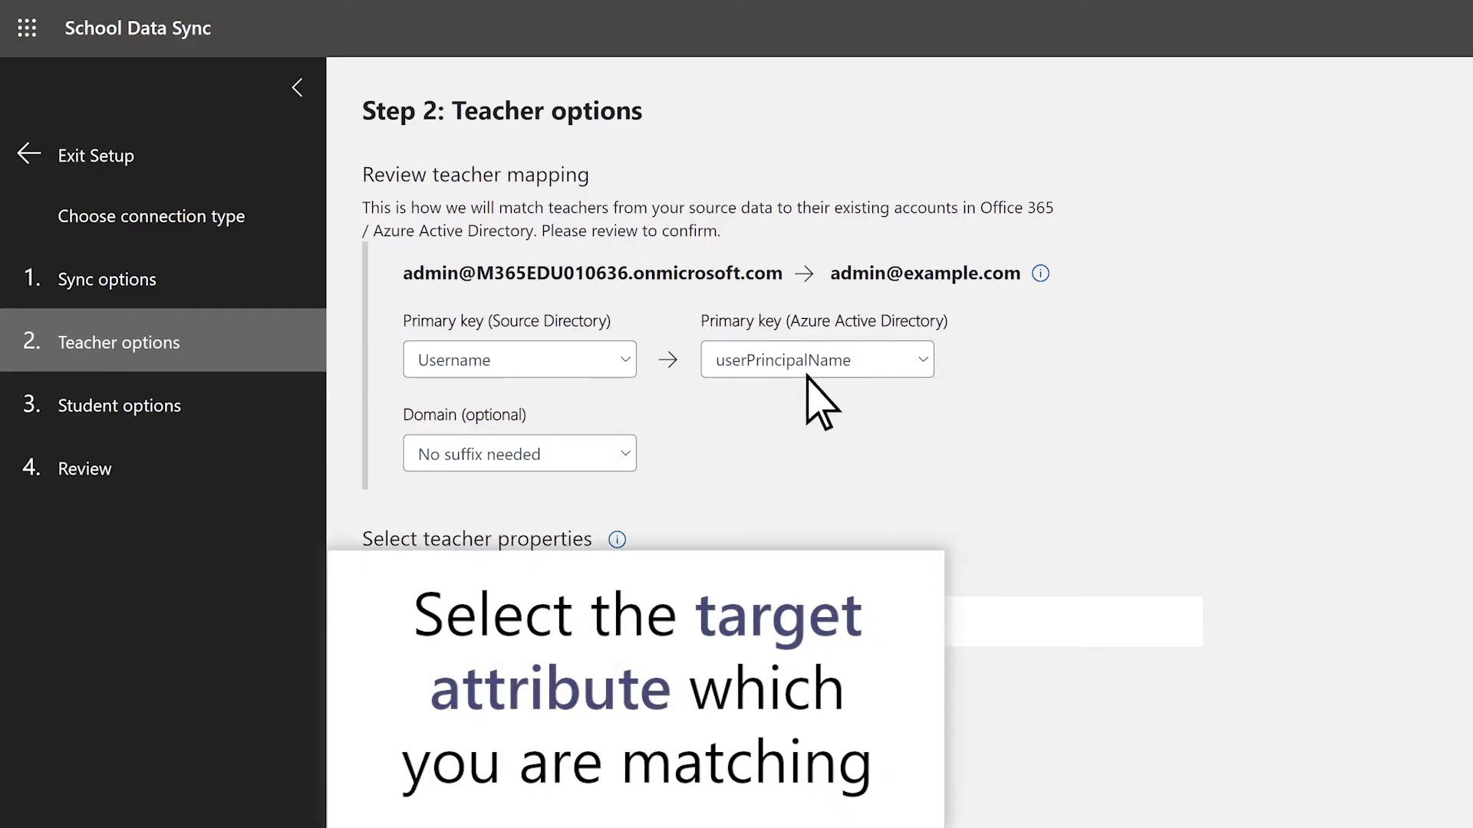
left_click(866, 357)
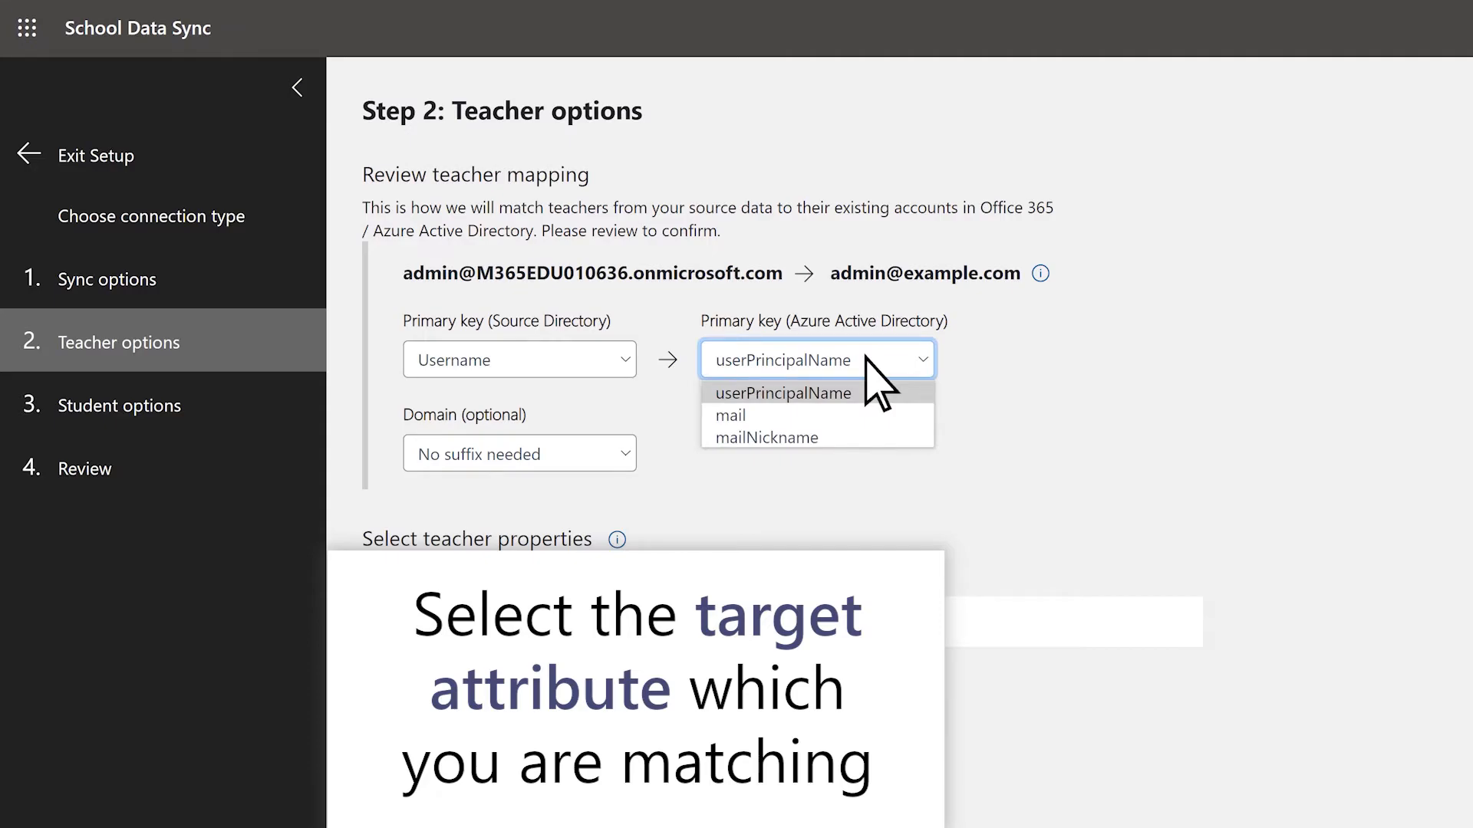
left_click(870, 365)
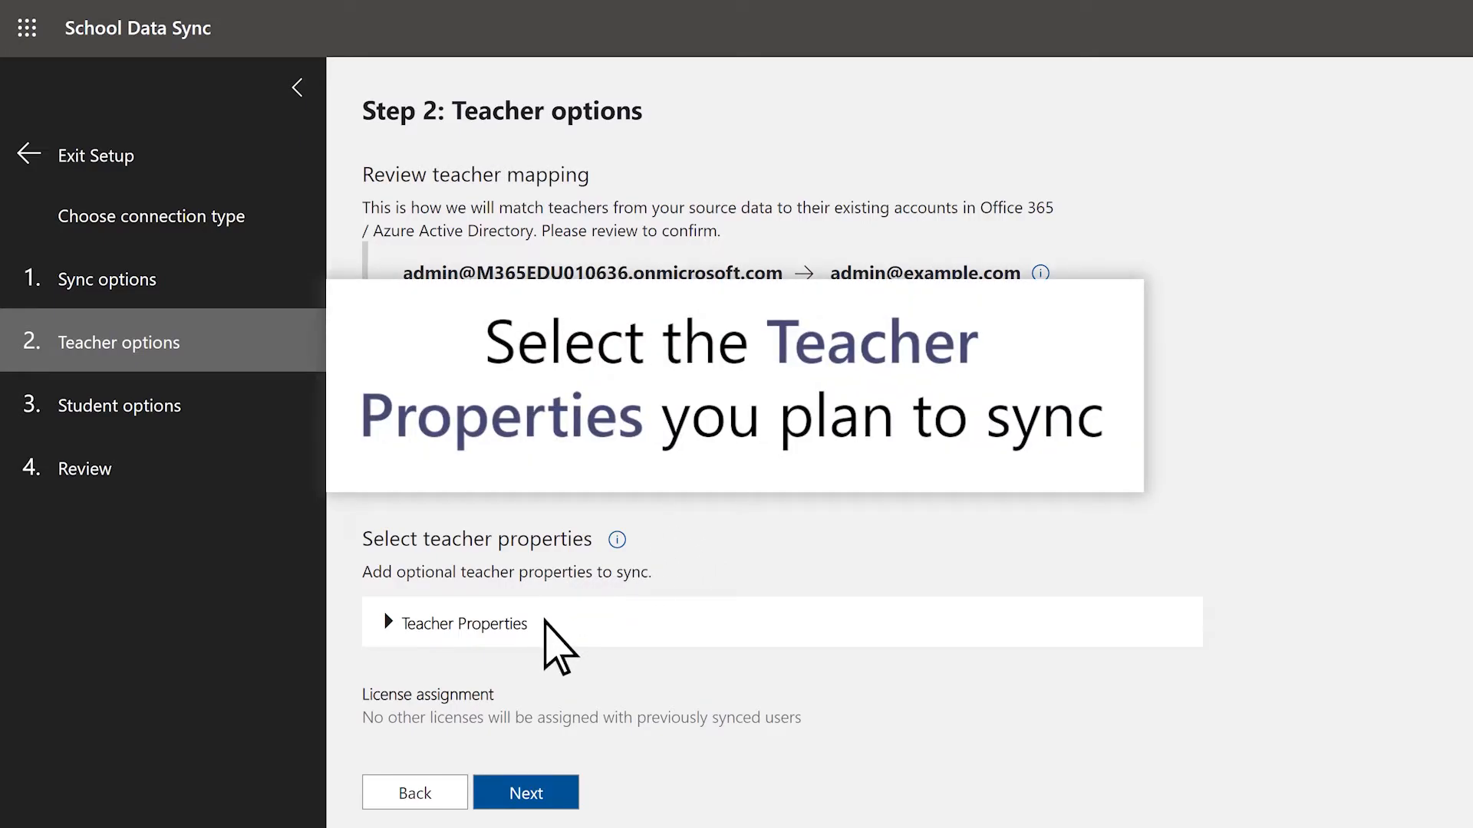
Step: Expand the teacher properties, keep the preselected attributes and continue to the student options
left_click(547, 623)
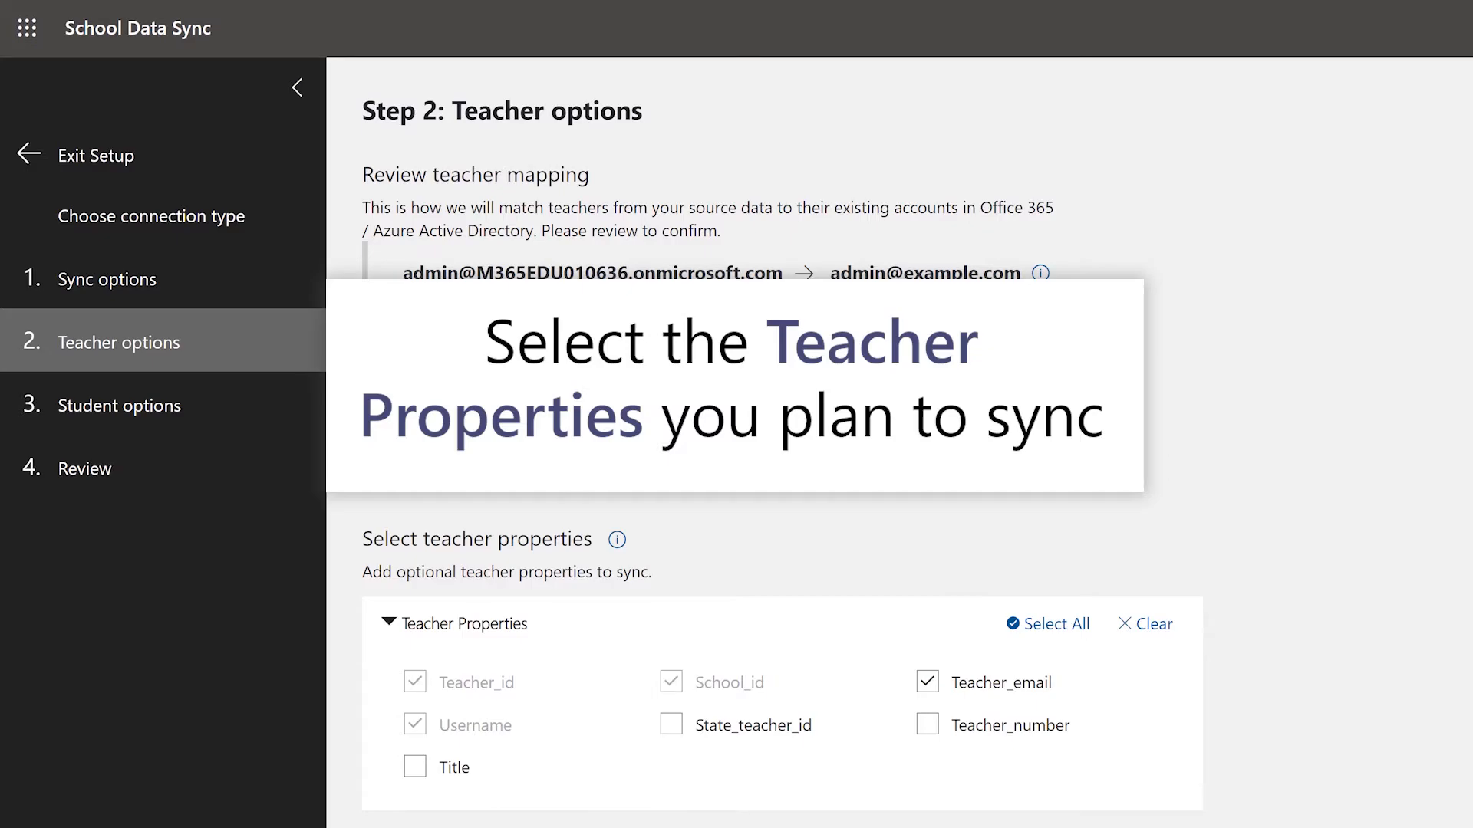
scroll(767, 491, "down", 1)
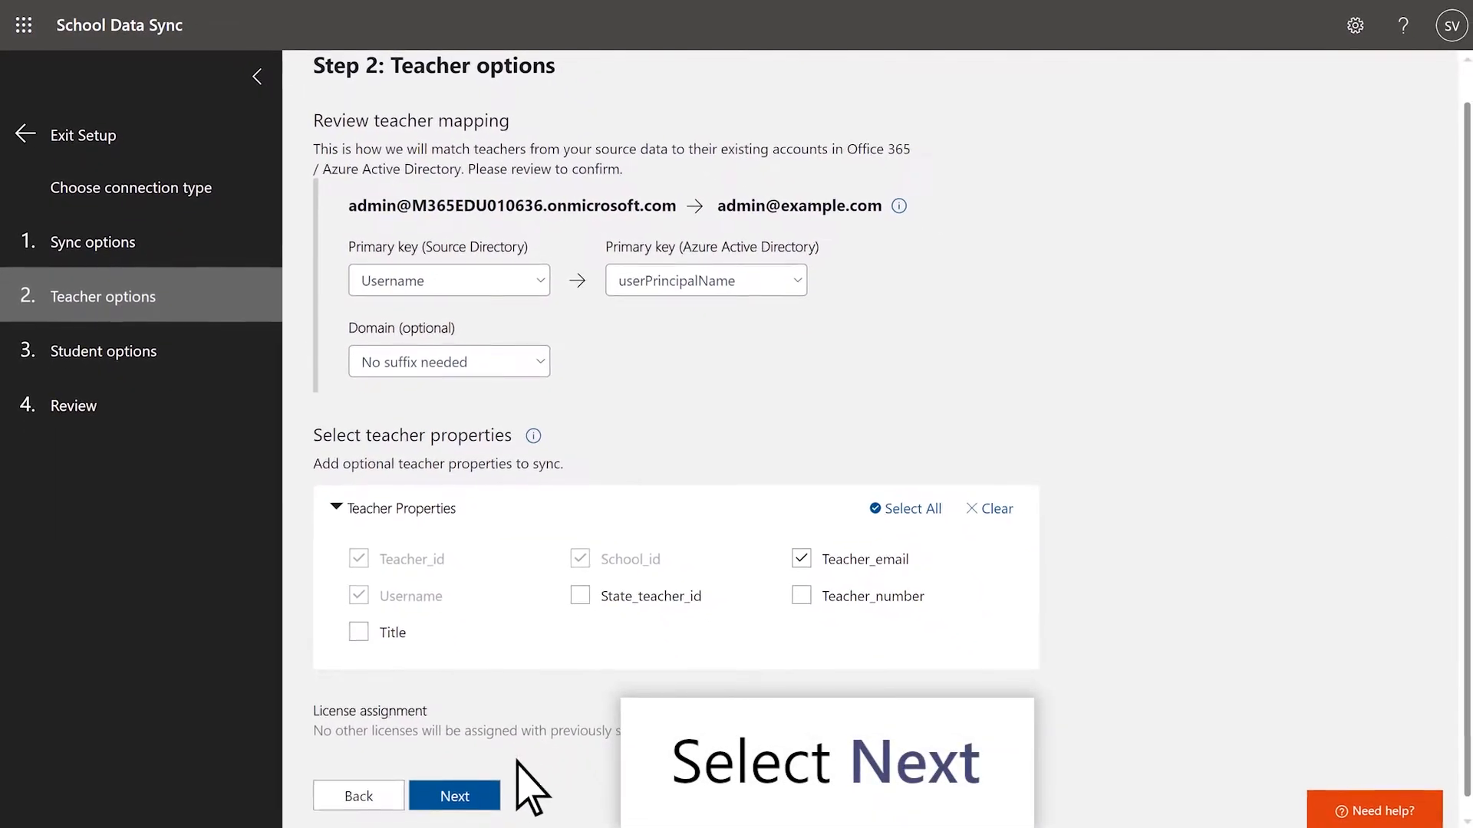
left_click(477, 798)
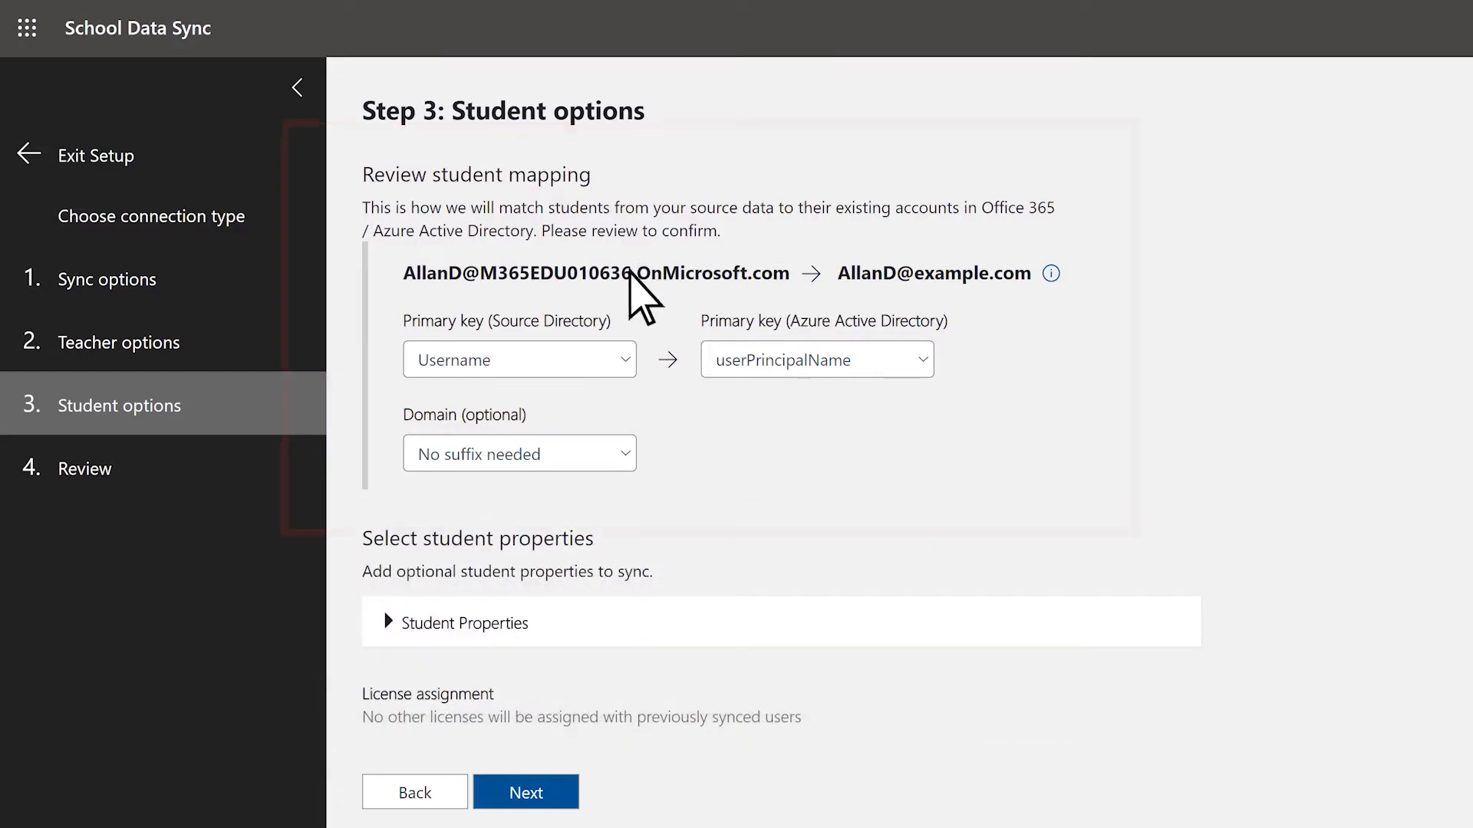
Step: Check the options for the student mapping, keeping Username matched to userPrincipalName with no domain suffix
left_click(530, 361)
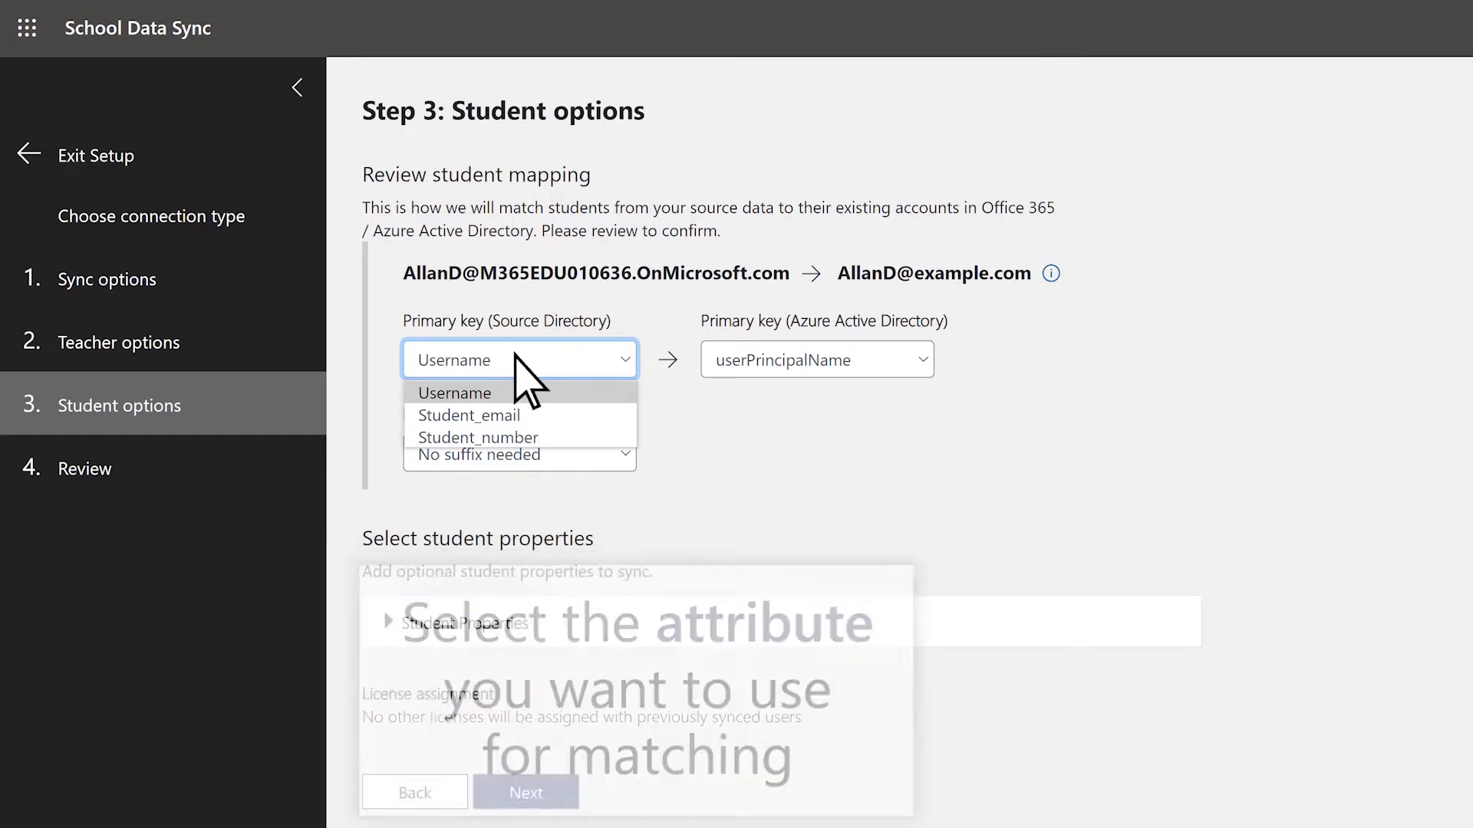
left_click(518, 359)
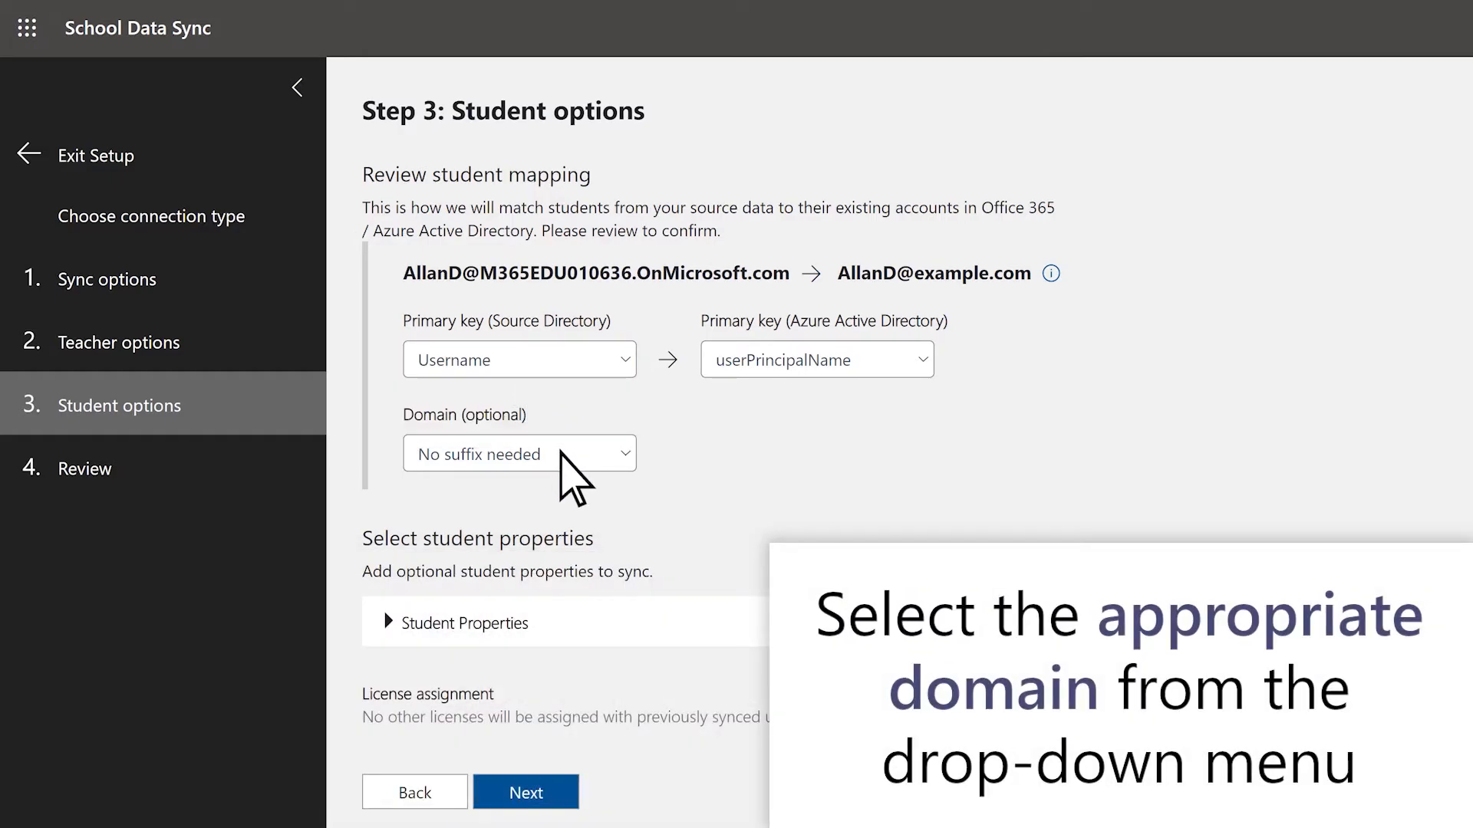
left_click(563, 454)
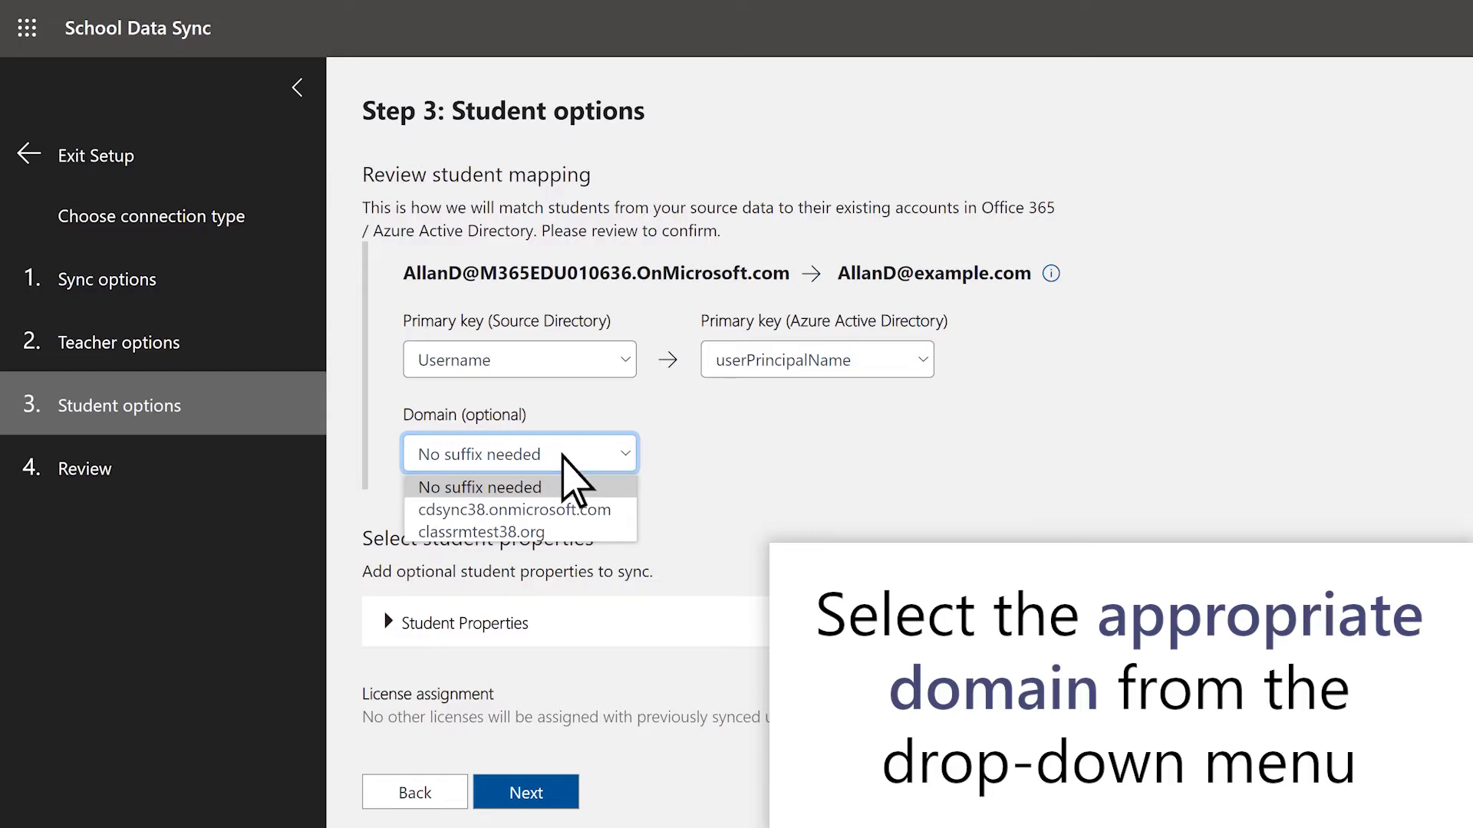
left_click(563, 455)
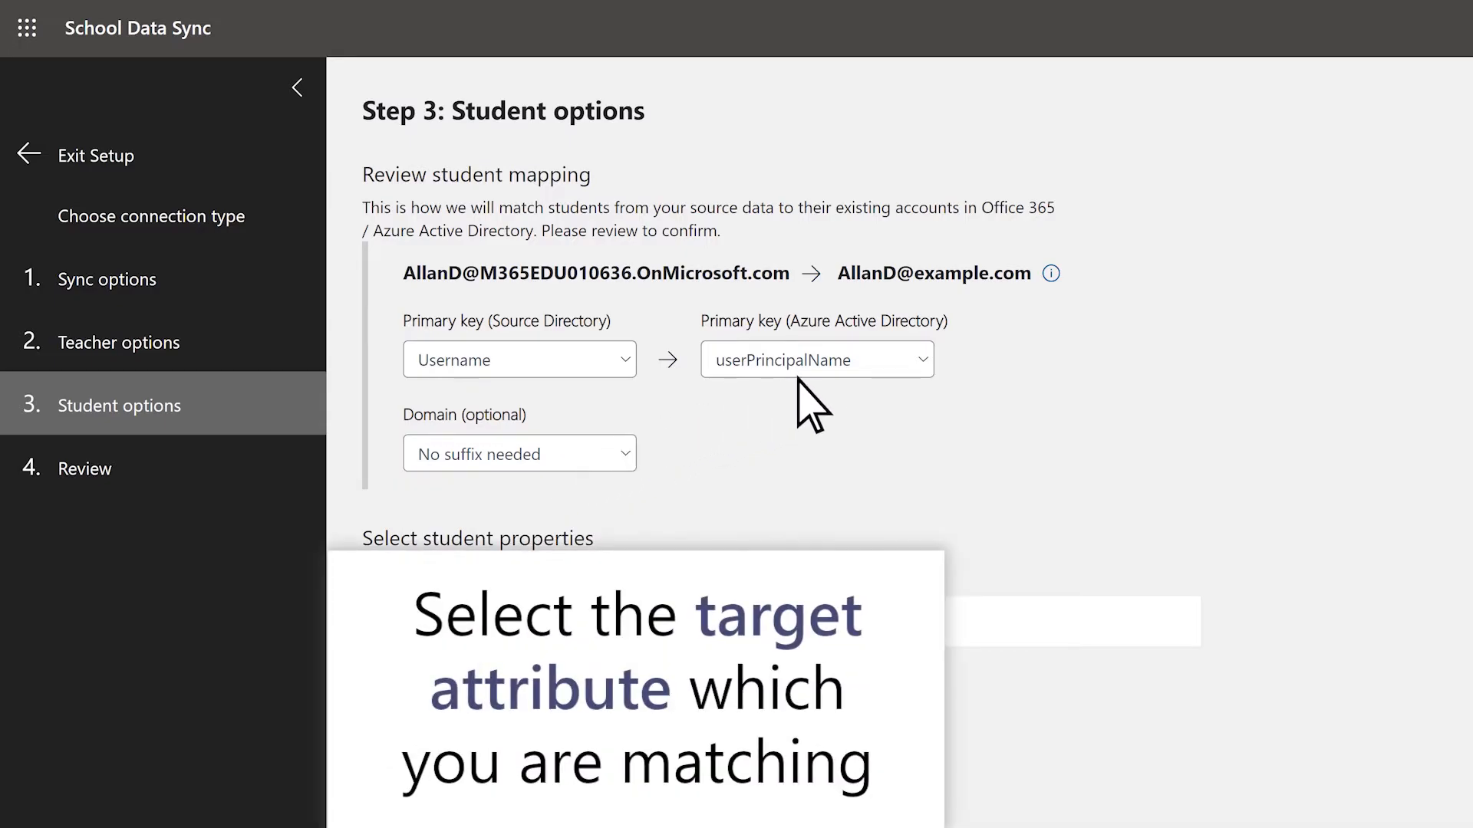
left_click(866, 357)
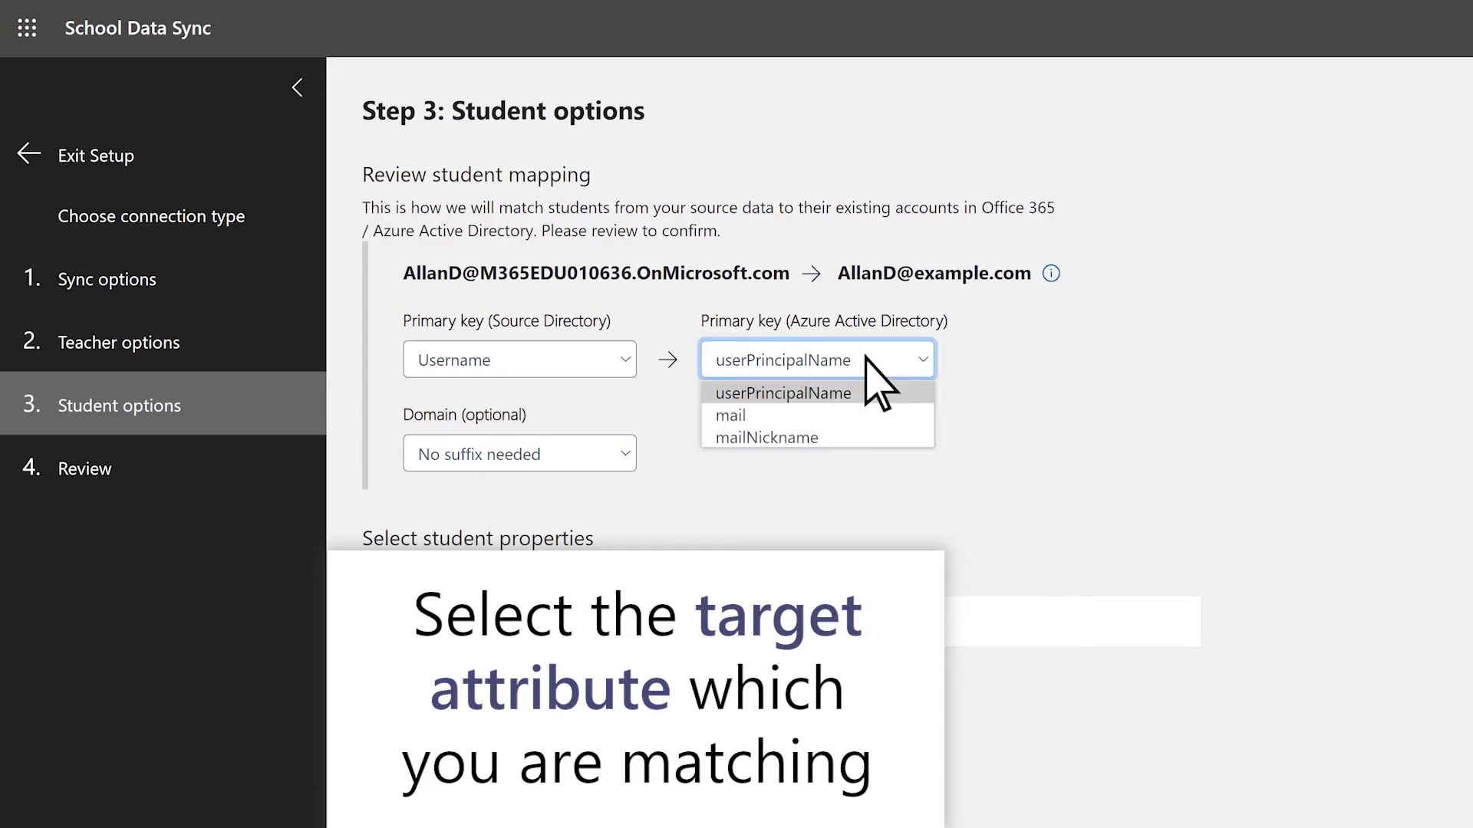
left_click(865, 357)
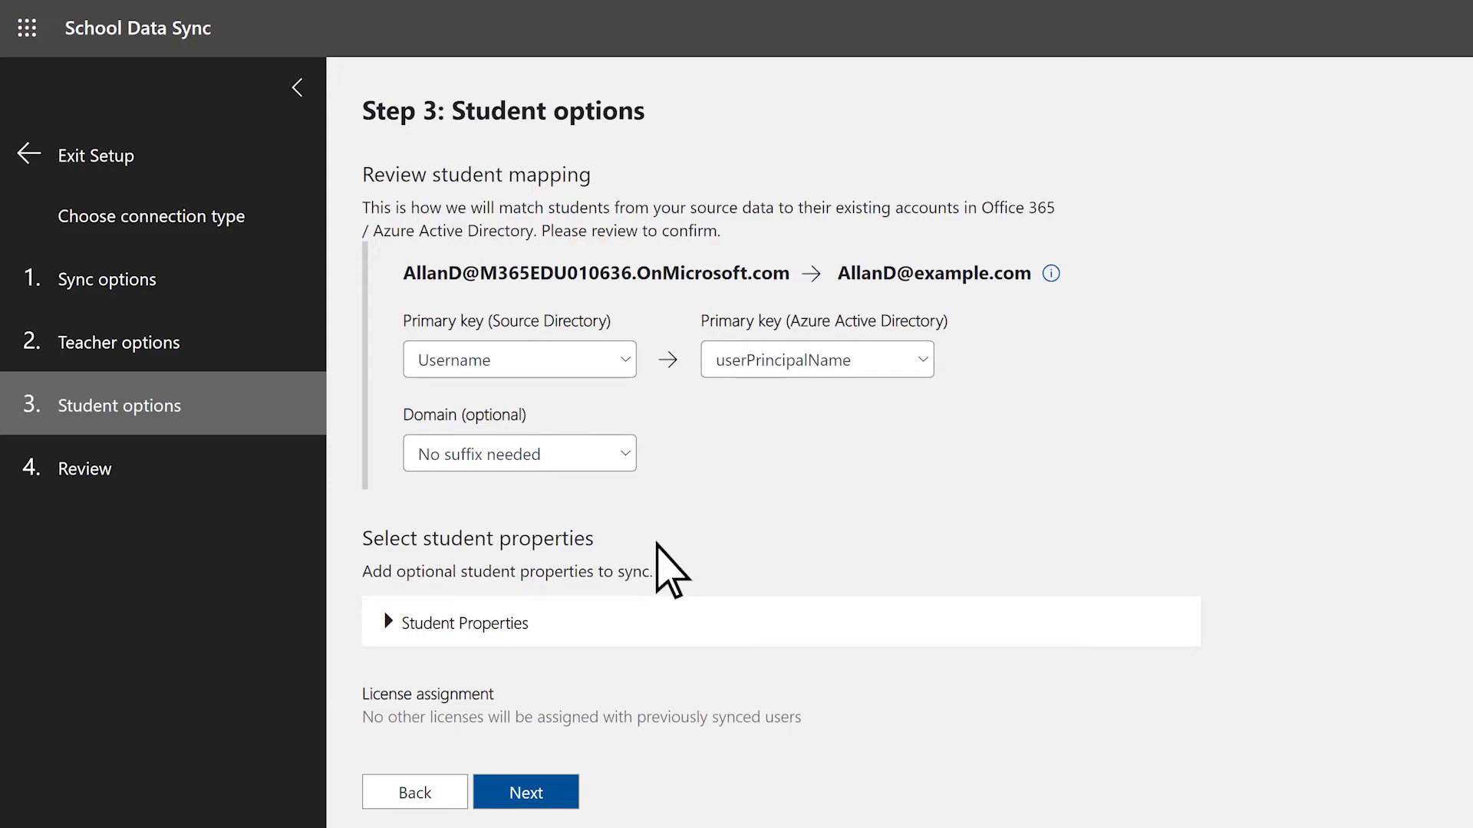
Step: Expand the student properties, keep the preselected attributes and continue to the profile review
left_click(545, 620)
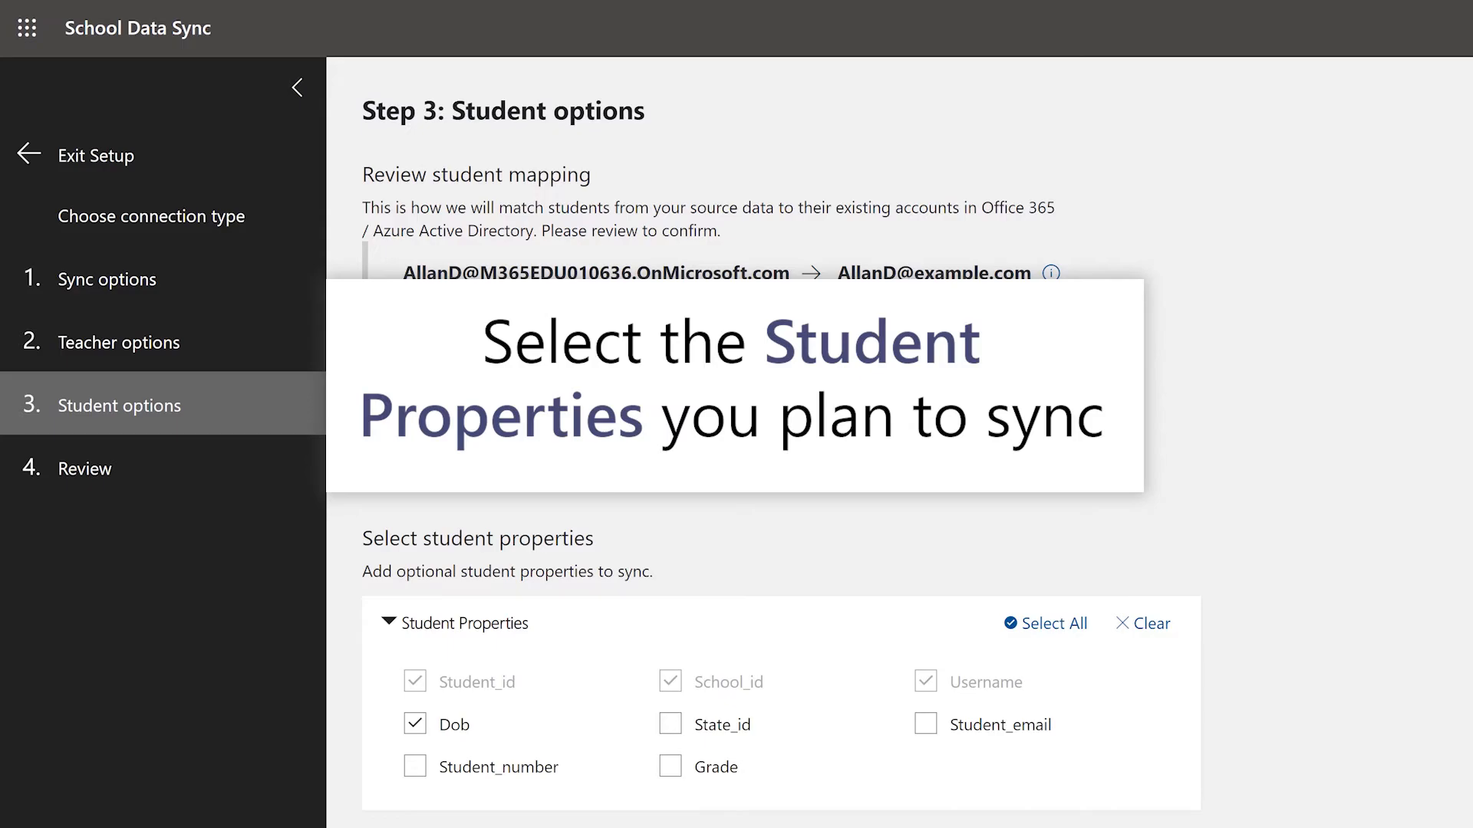
scroll(781, 460, "down", 1)
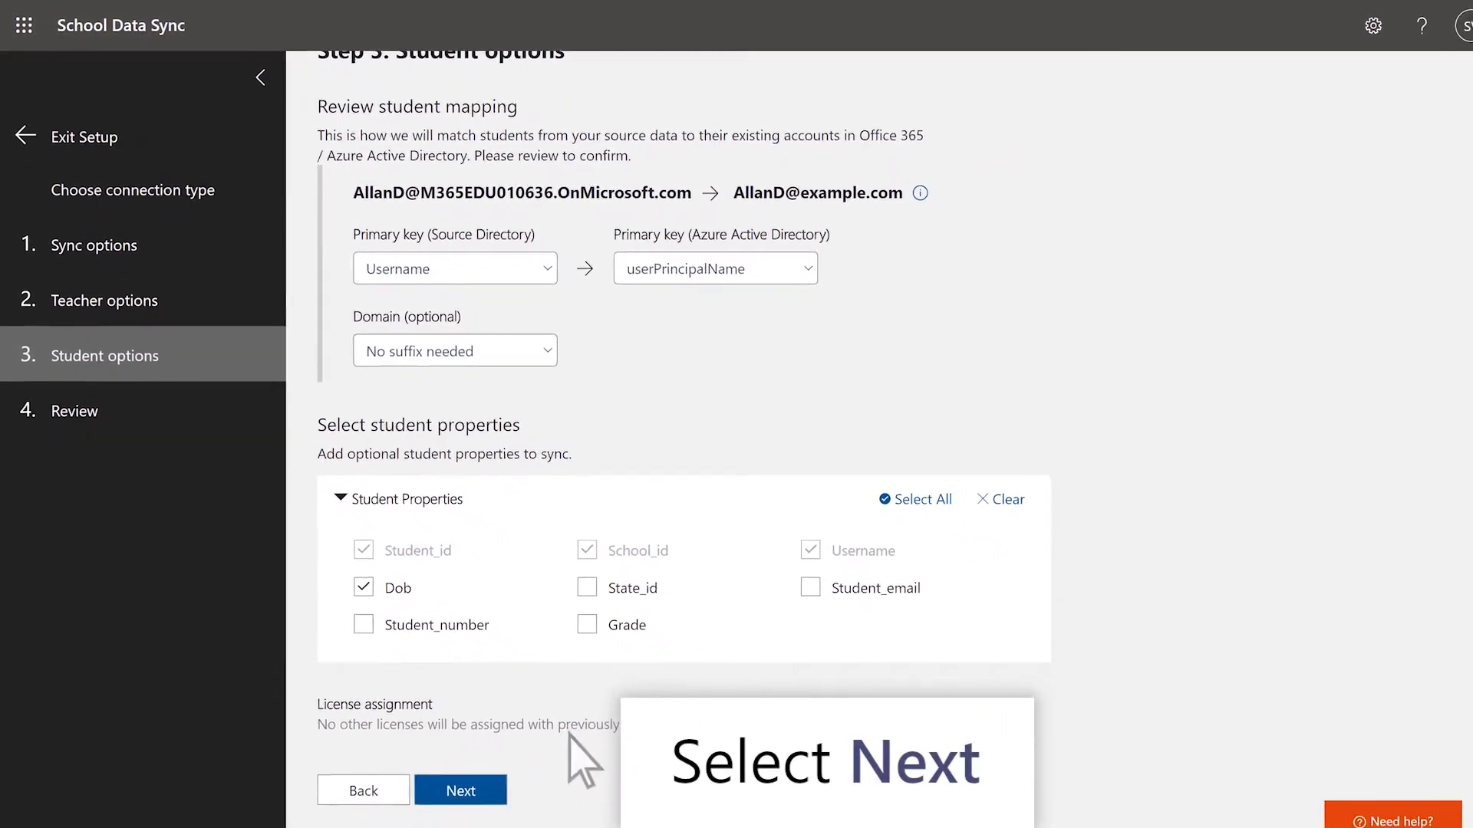
left_click(454, 778)
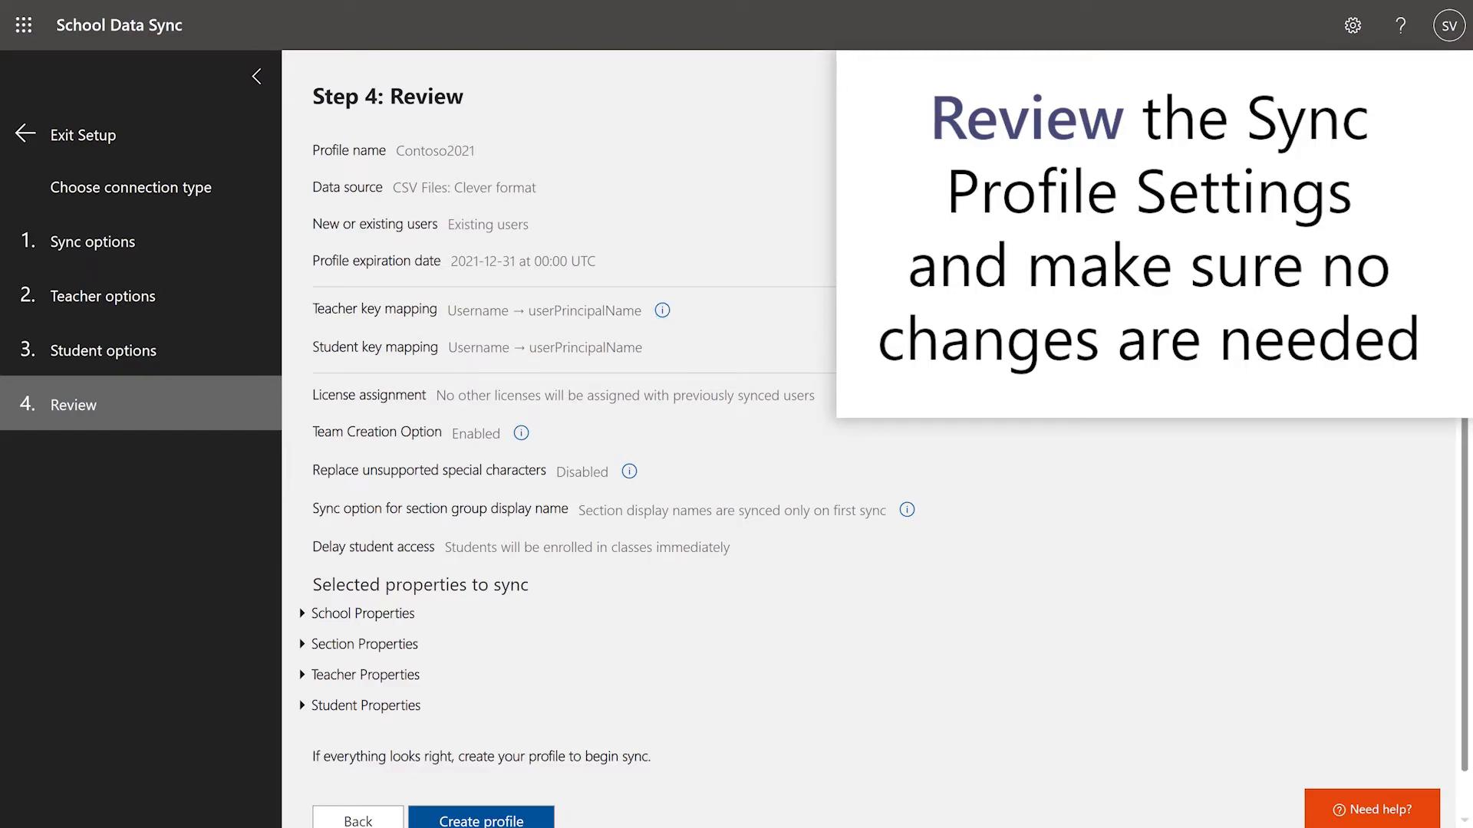
Step: Create the Contoso2021 profile from the reviewed settings, refresh its page and resume the sync
scroll(868, 439, "down", 1)
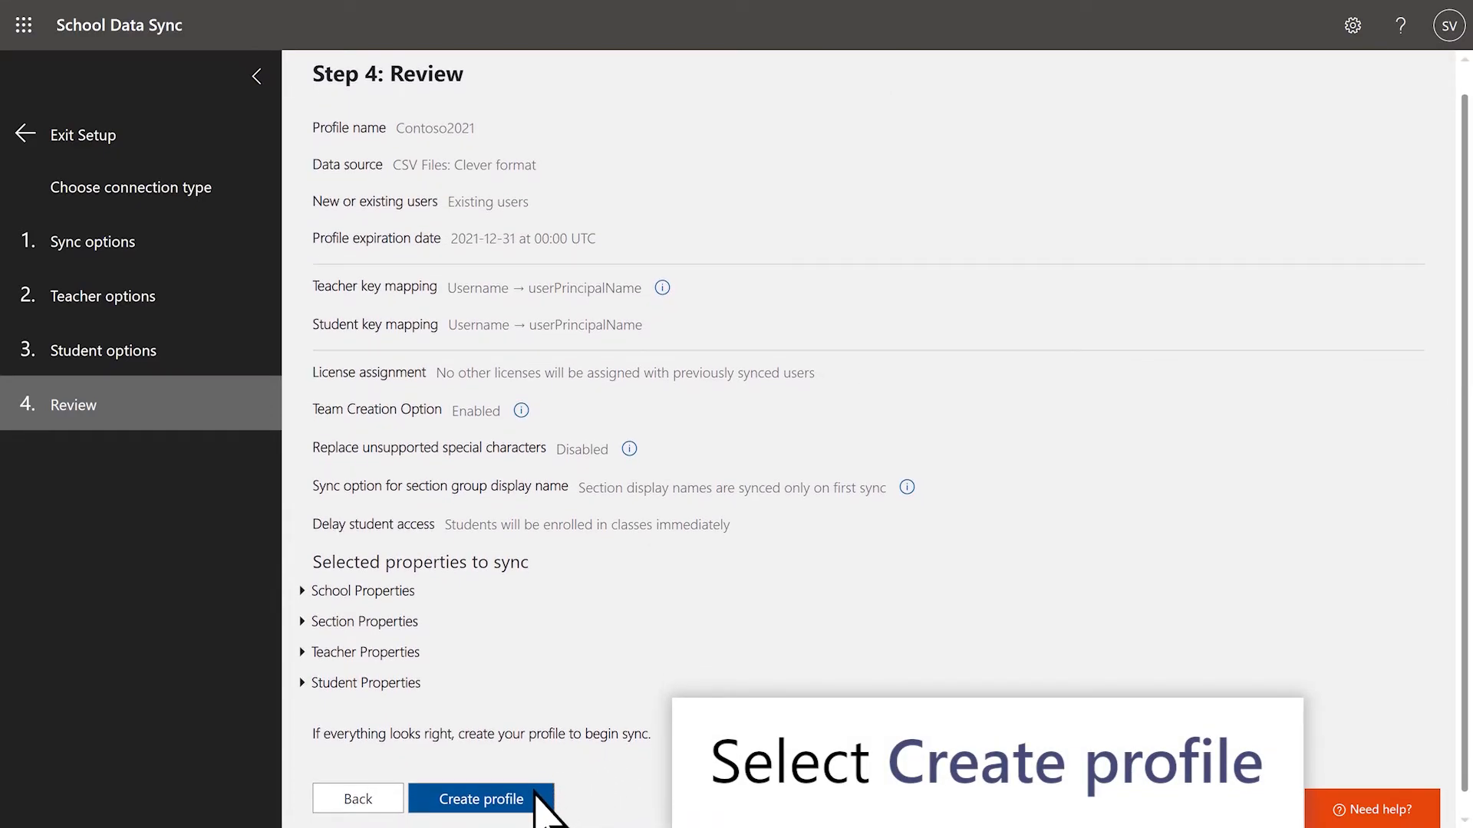
left_click(537, 794)
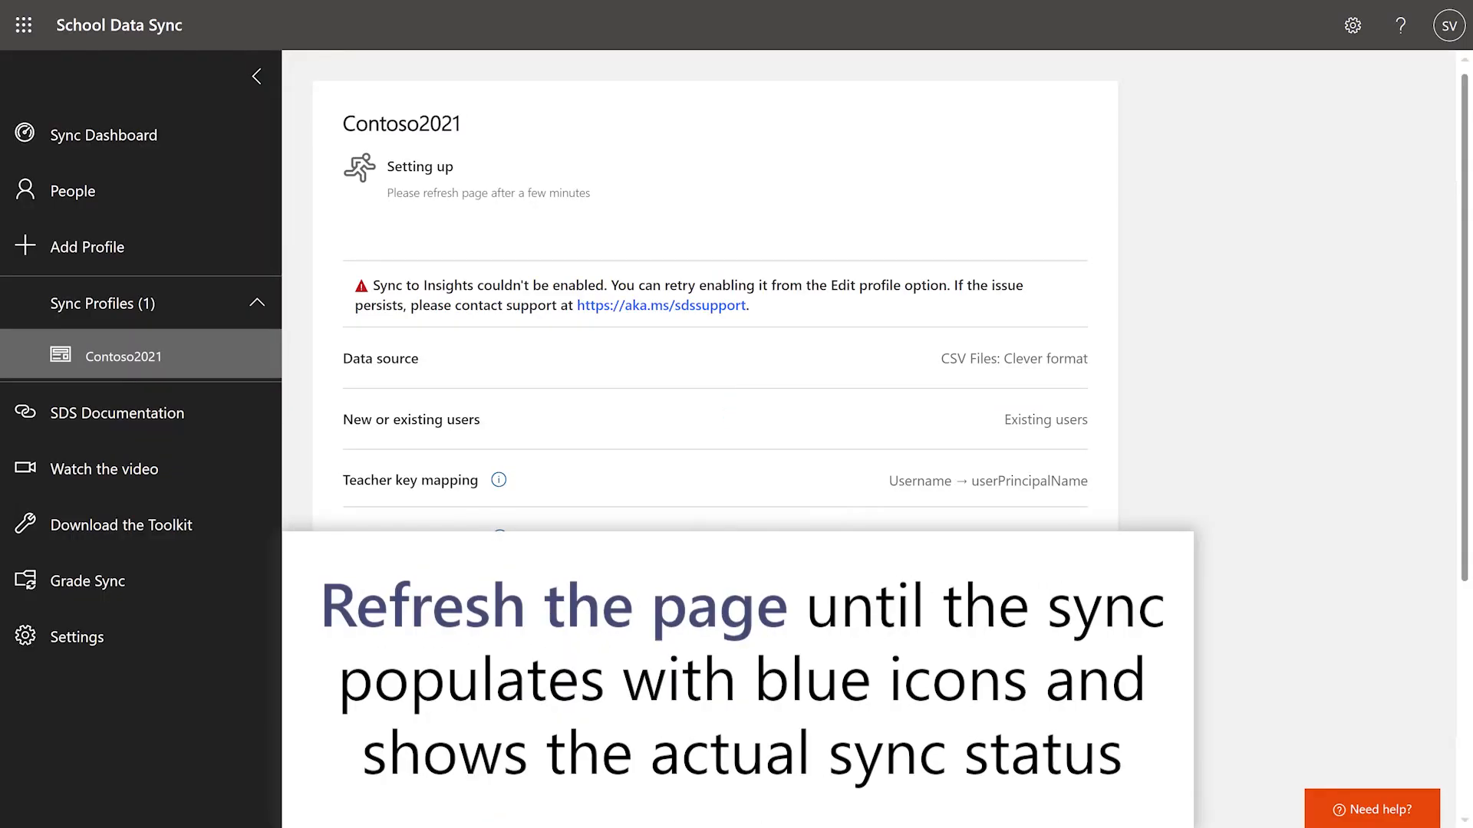
key("F5")
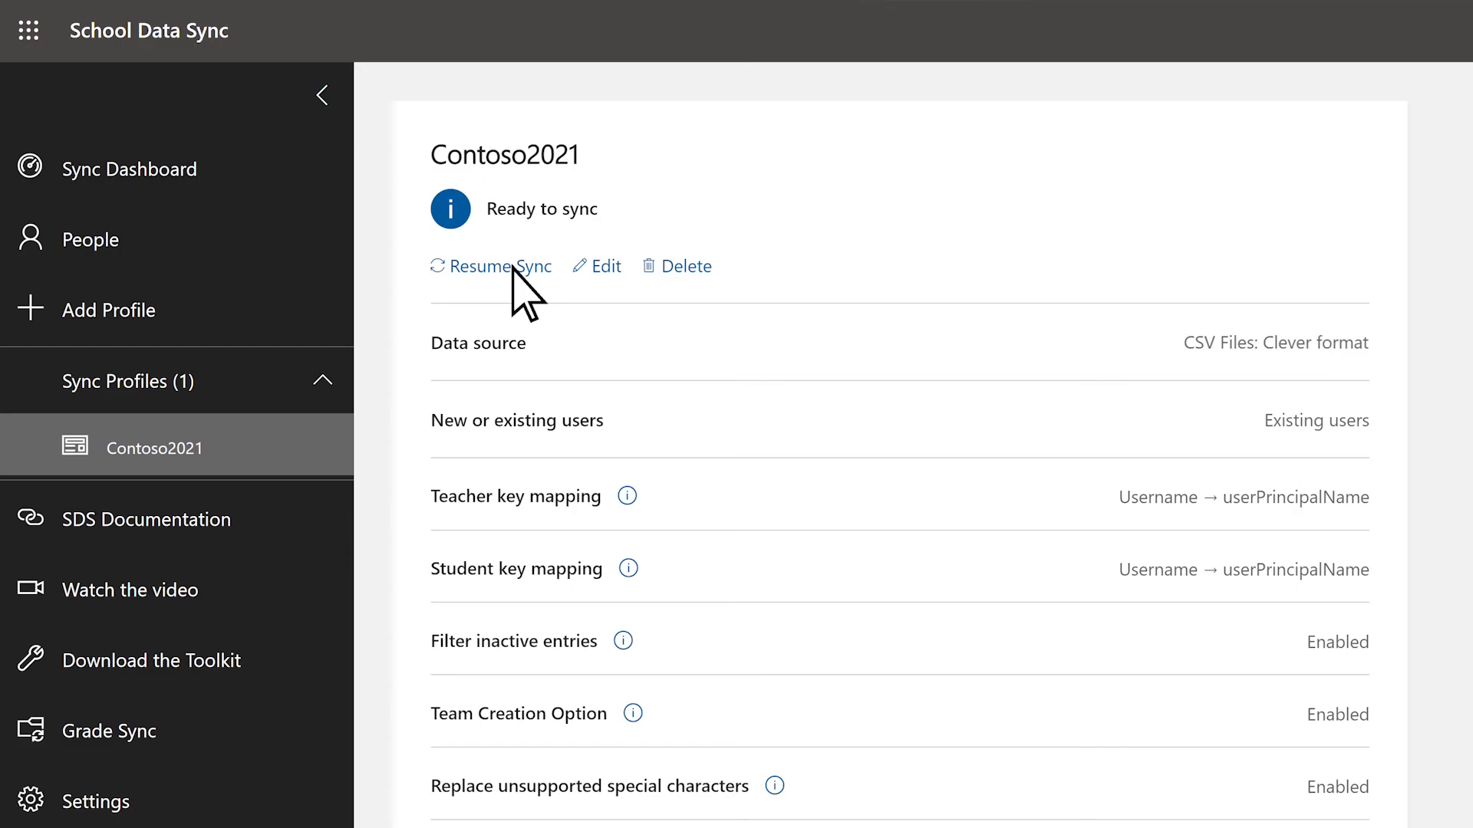
left_click(512, 269)
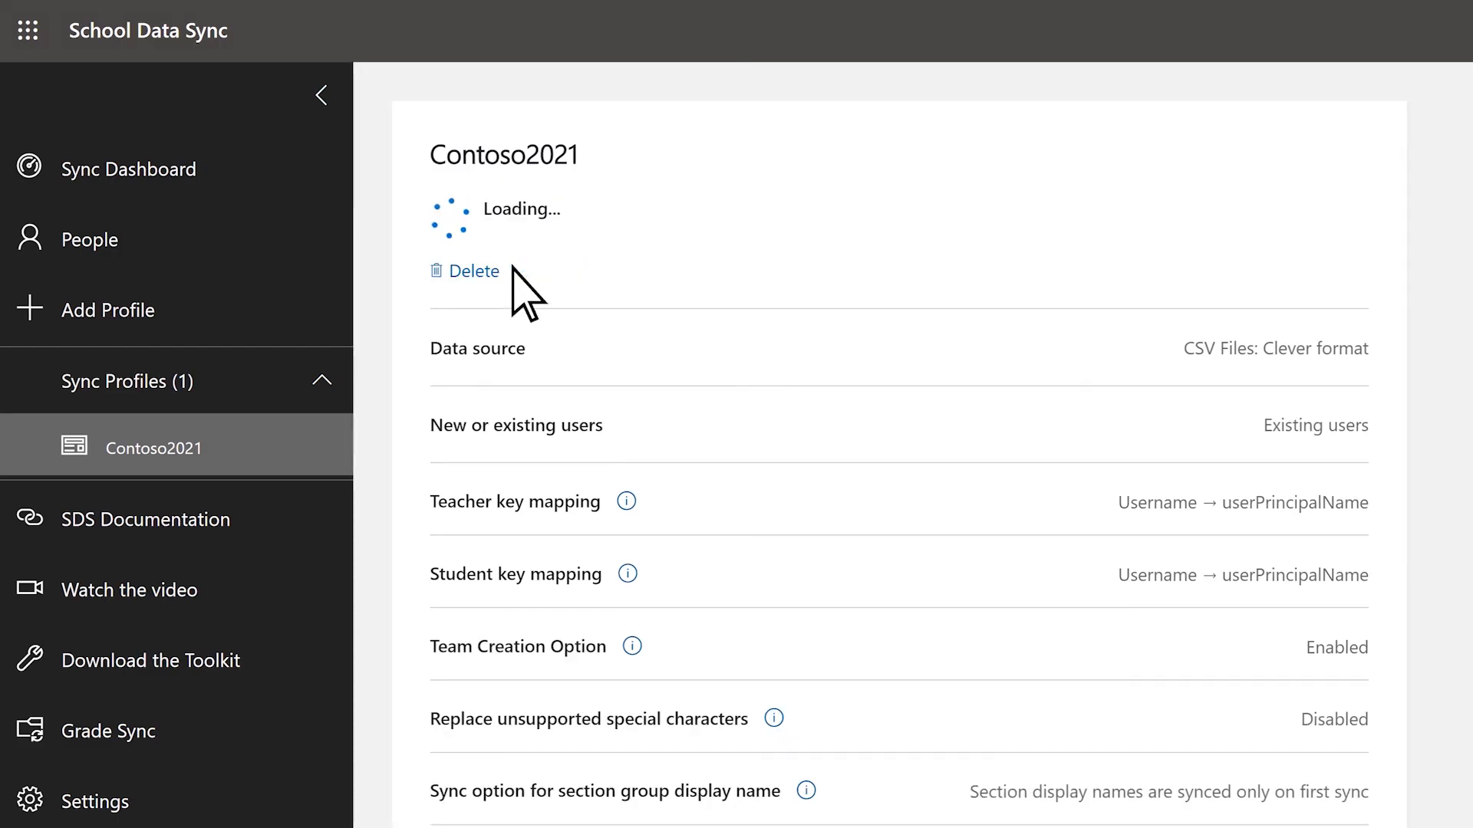